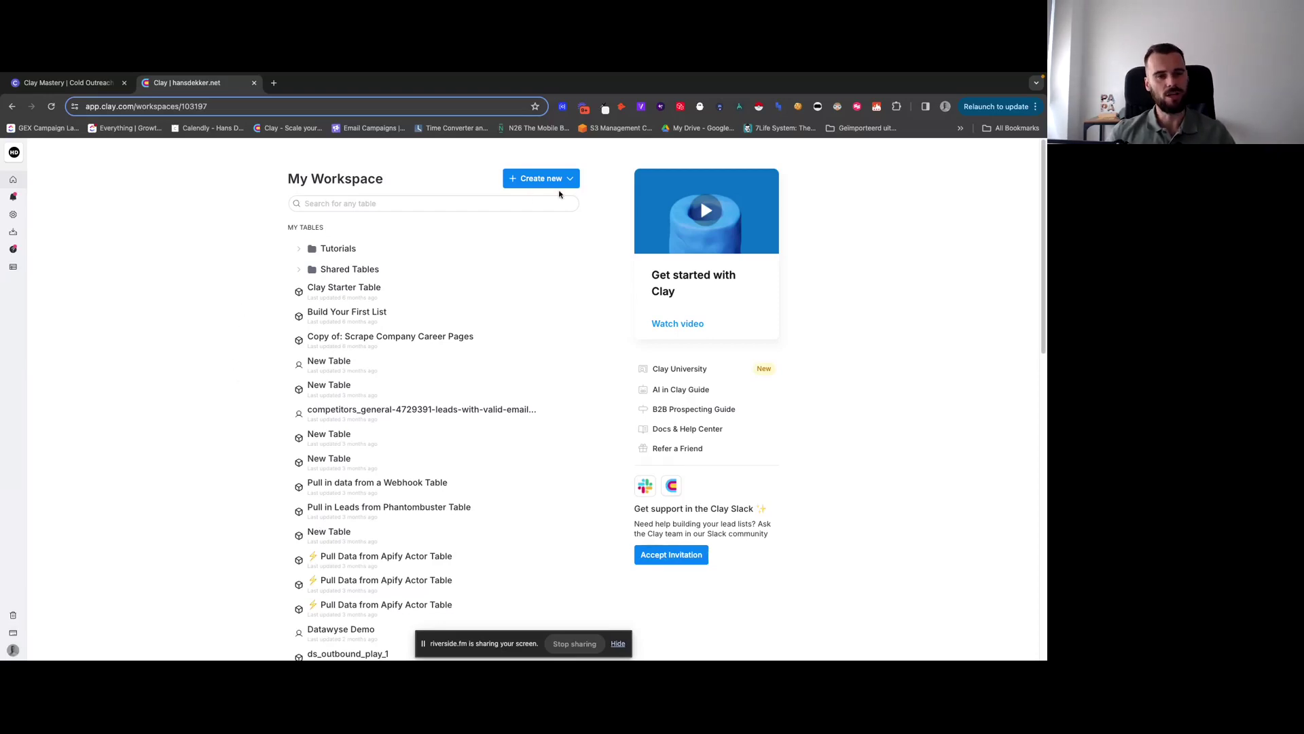
Start creating a new table in the workspace and skim through the available data sources.
click(564, 180)
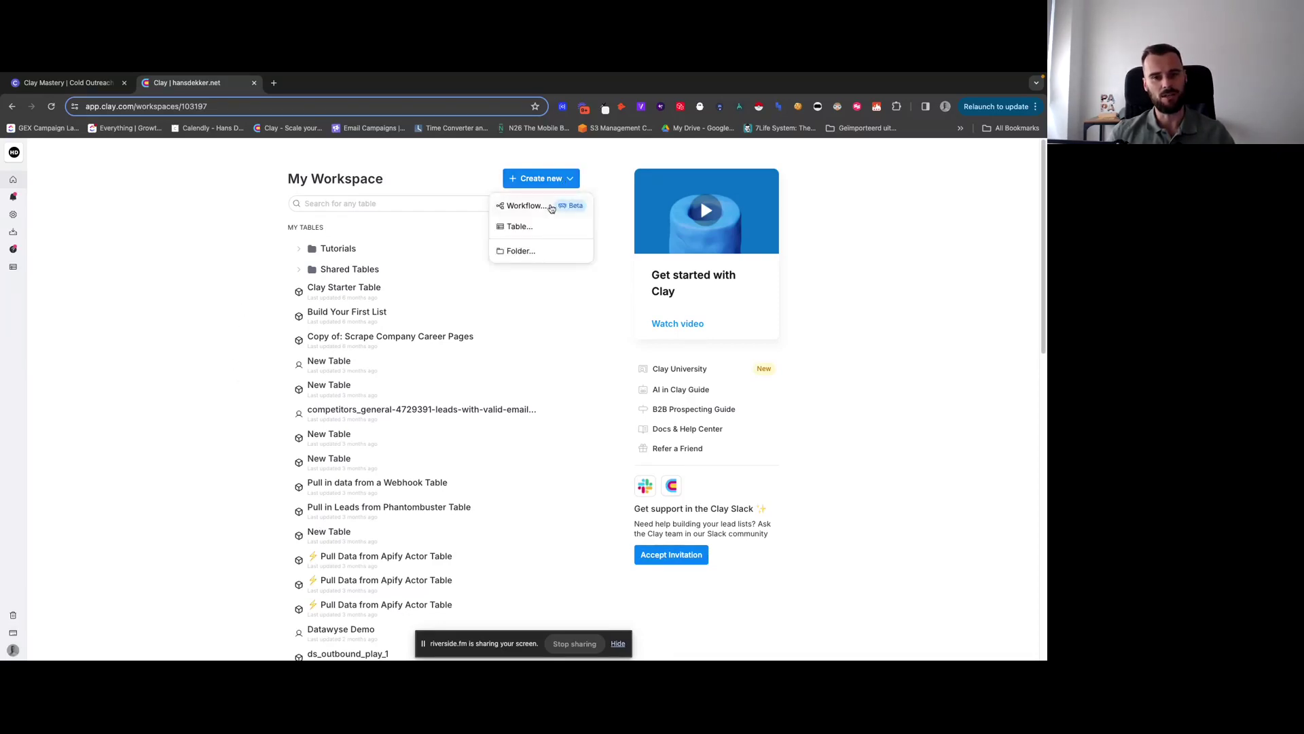
click(521, 226)
scroll(438, 375, down, 10)
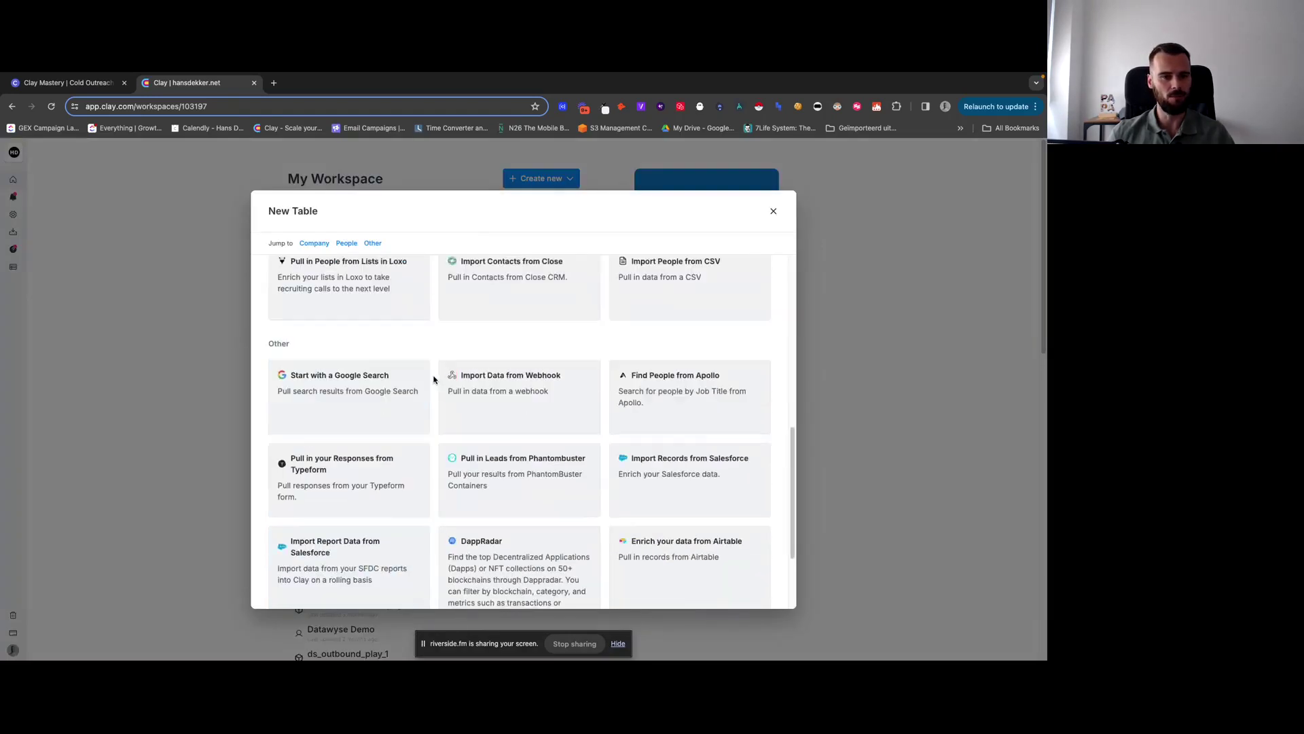
scroll(434, 459, up, 10)
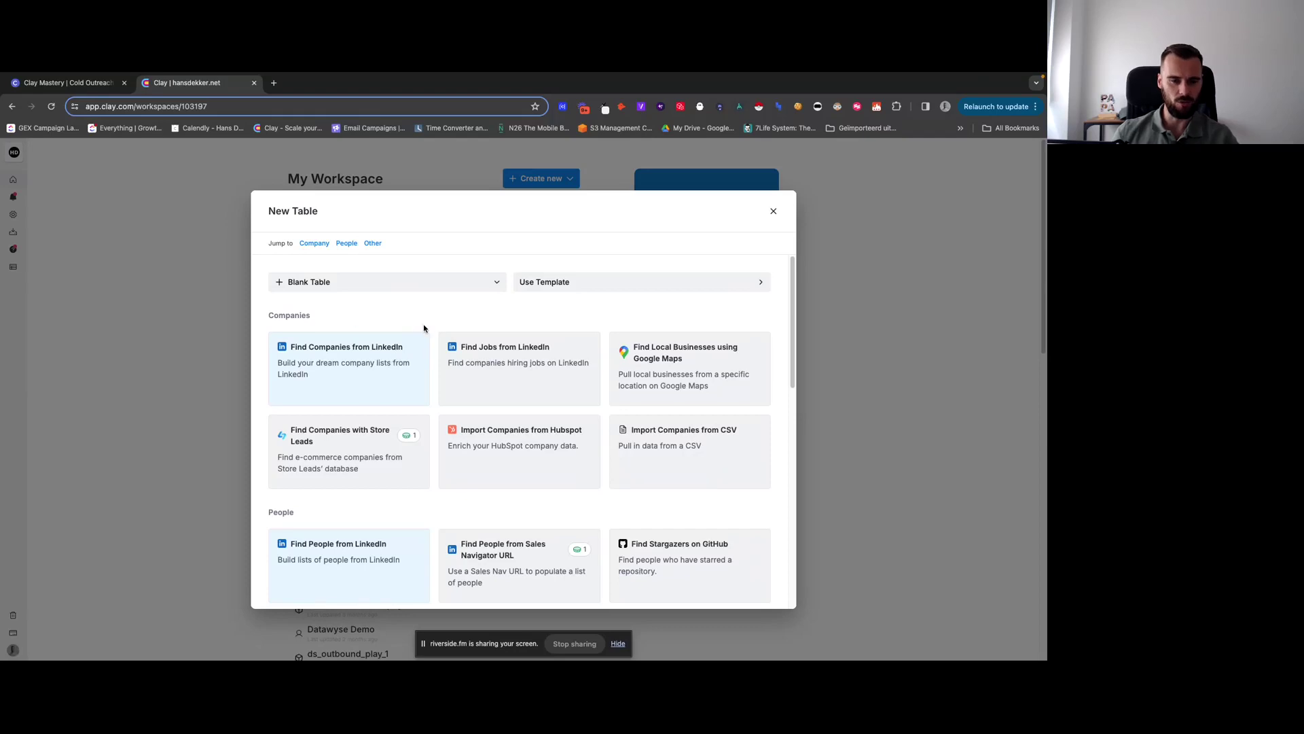
Look over the Companies, People and Other source categories offered for the new table.
scroll(265, 339, down, 1)
scroll(265, 320, up, 1)
mouse_move(291, 316)
mouse_down()
mouse_move(337, 320)
mouse_move(280, 314)
mouse_up()
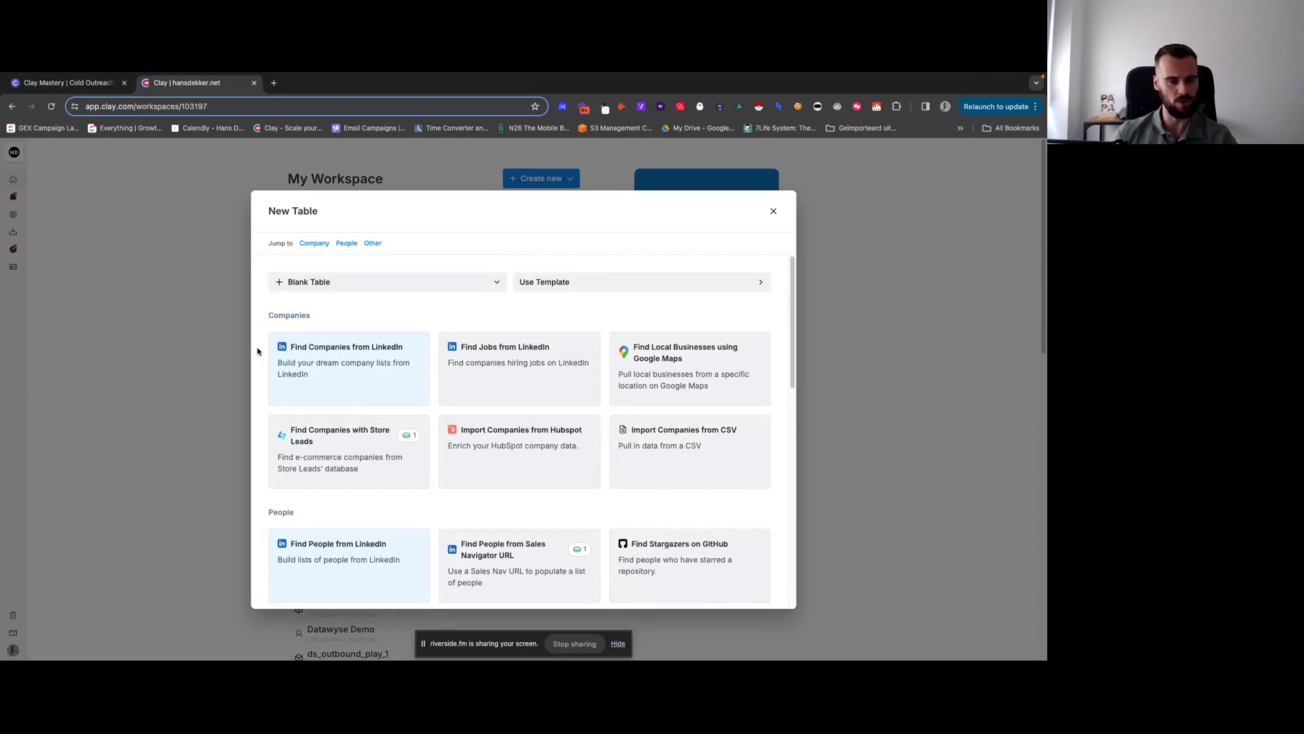
scroll(262, 426, down, 2)
drag(265, 452, 299, 452)
scroll(272, 434, down, 10)
scroll(266, 413, up, 20)
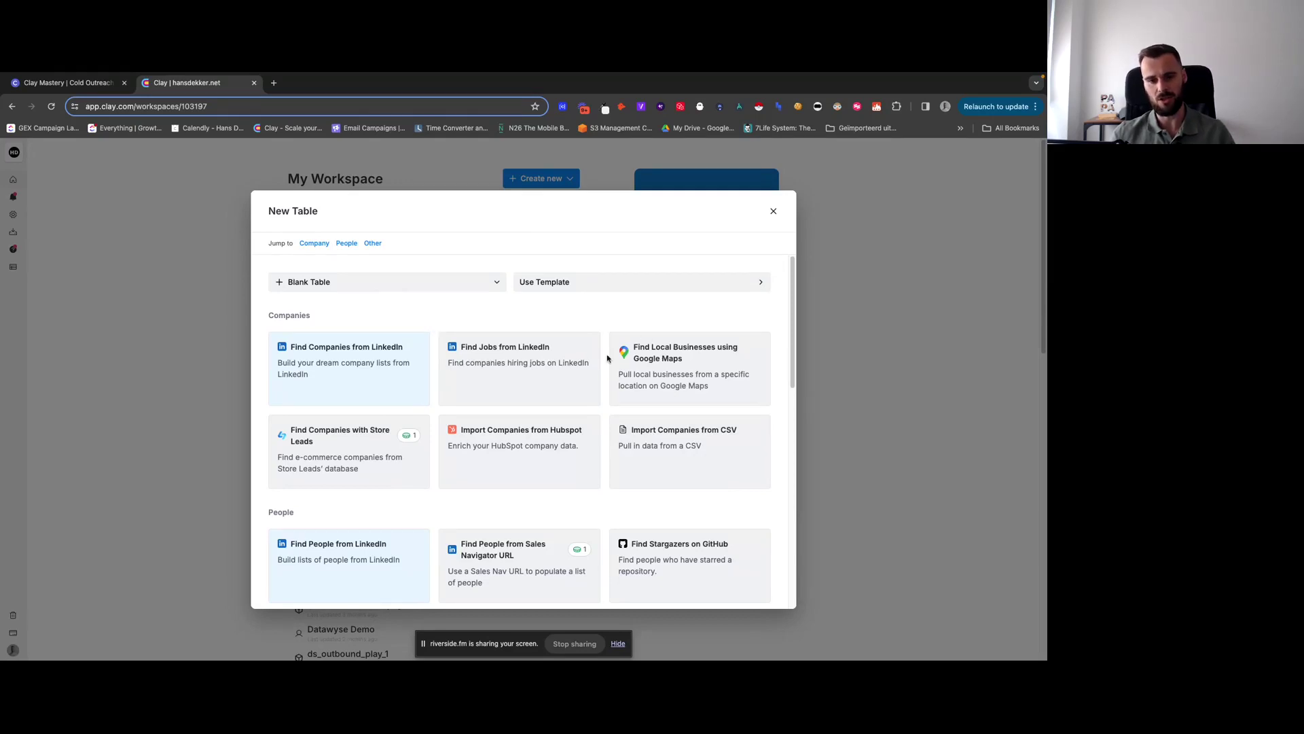
scroll(442, 458, down, 5)
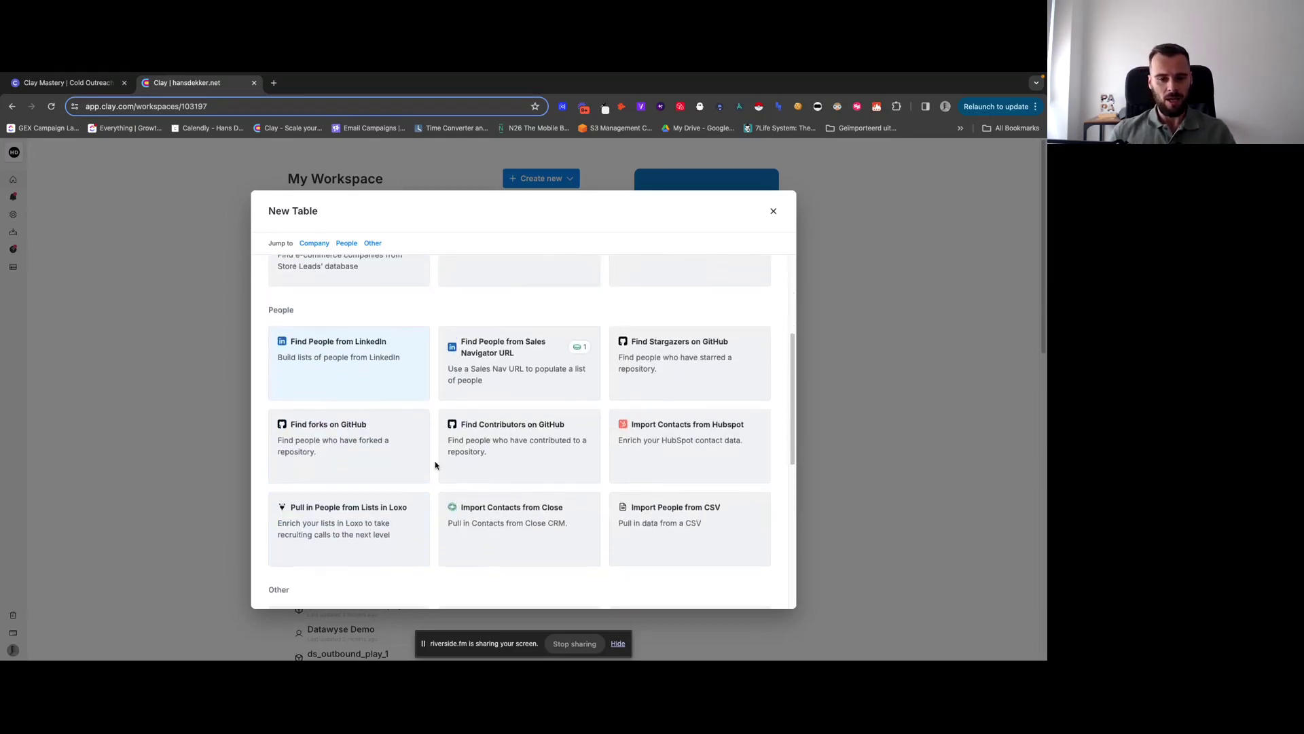
scroll(435, 466, up, 5)
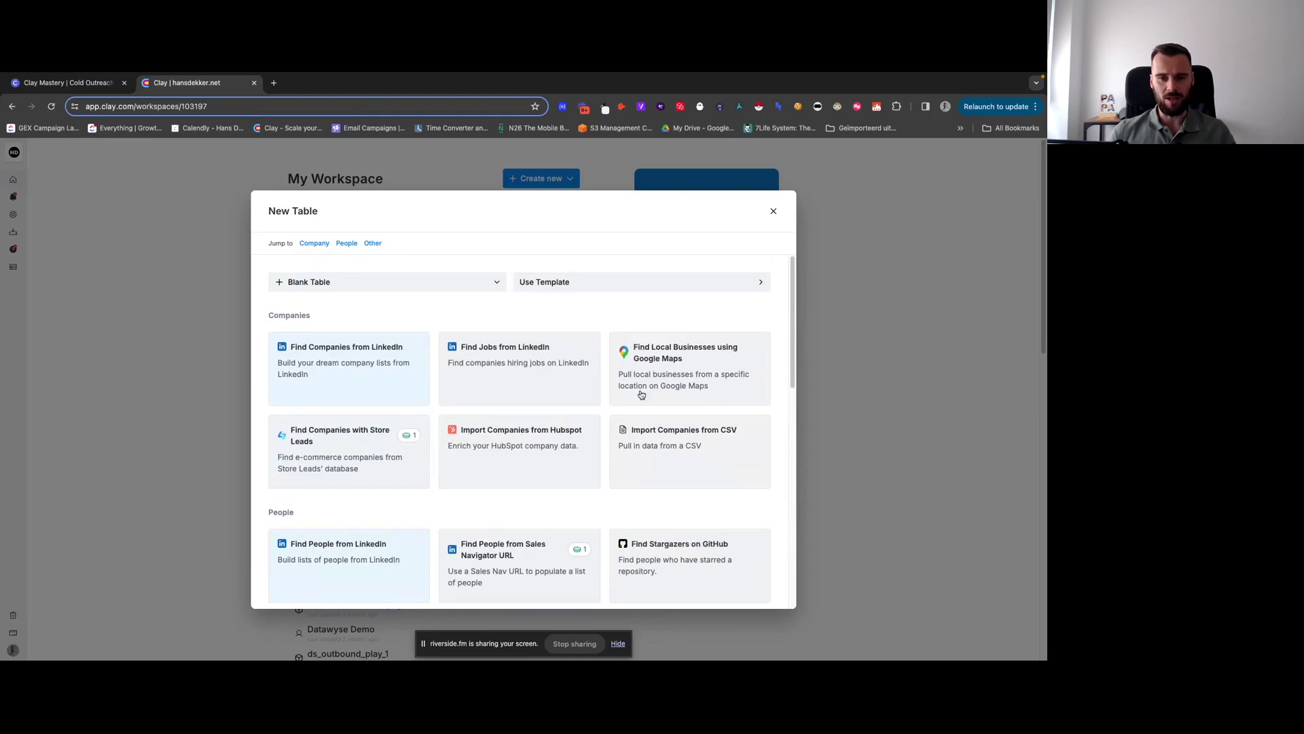
scroll(442, 506, down, 4)
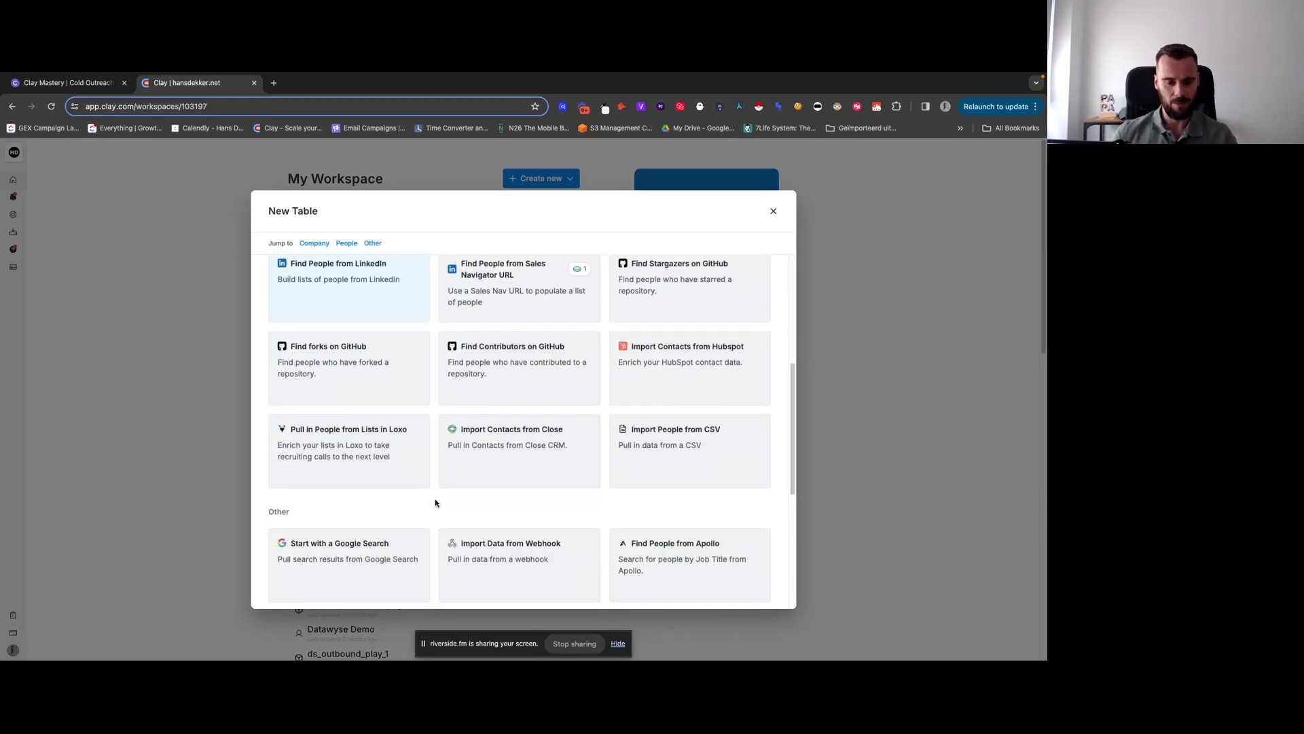
scroll(433, 503, down, 4)
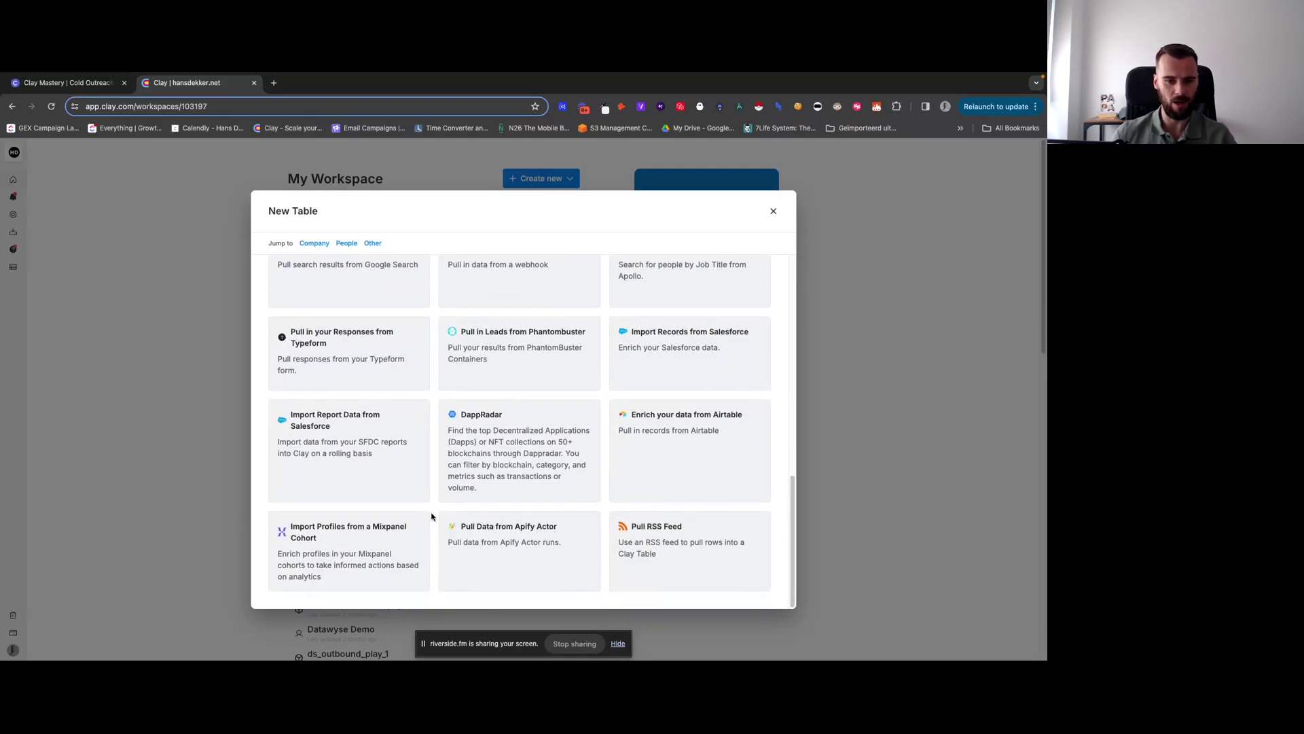
scroll(432, 514, up, 10)
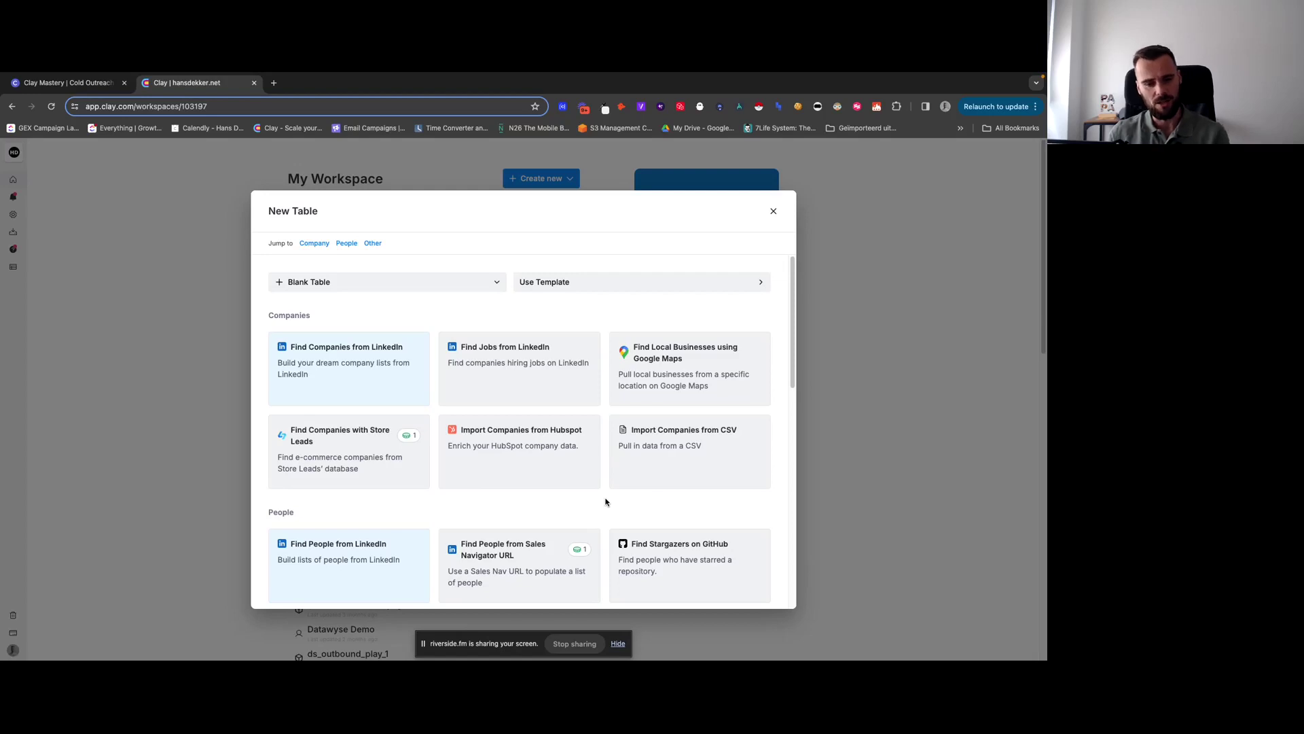
Examine the People sources for the new table, including LinkedIn, Sales Navigator URL, GitHub, Hubspot, Loxo, Close and CSV.
scroll(516, 502, down, 3)
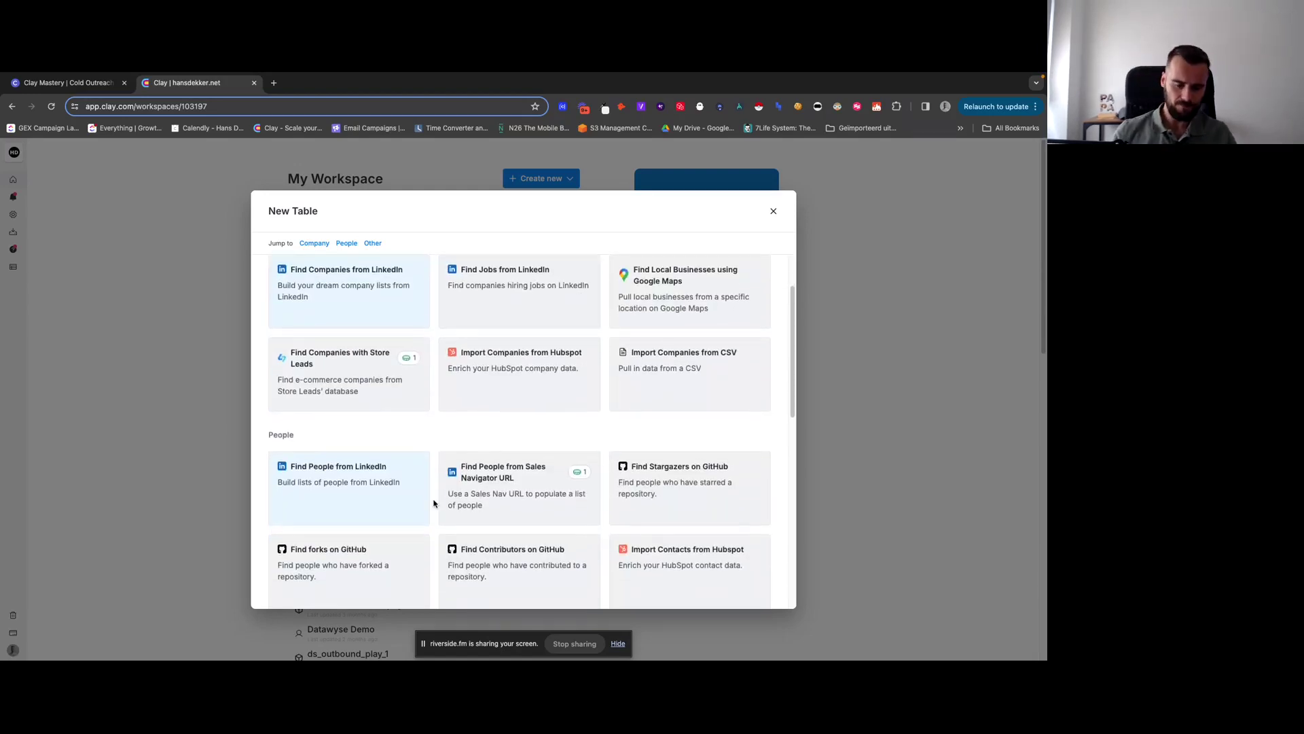
scroll(434, 502, down, 5)
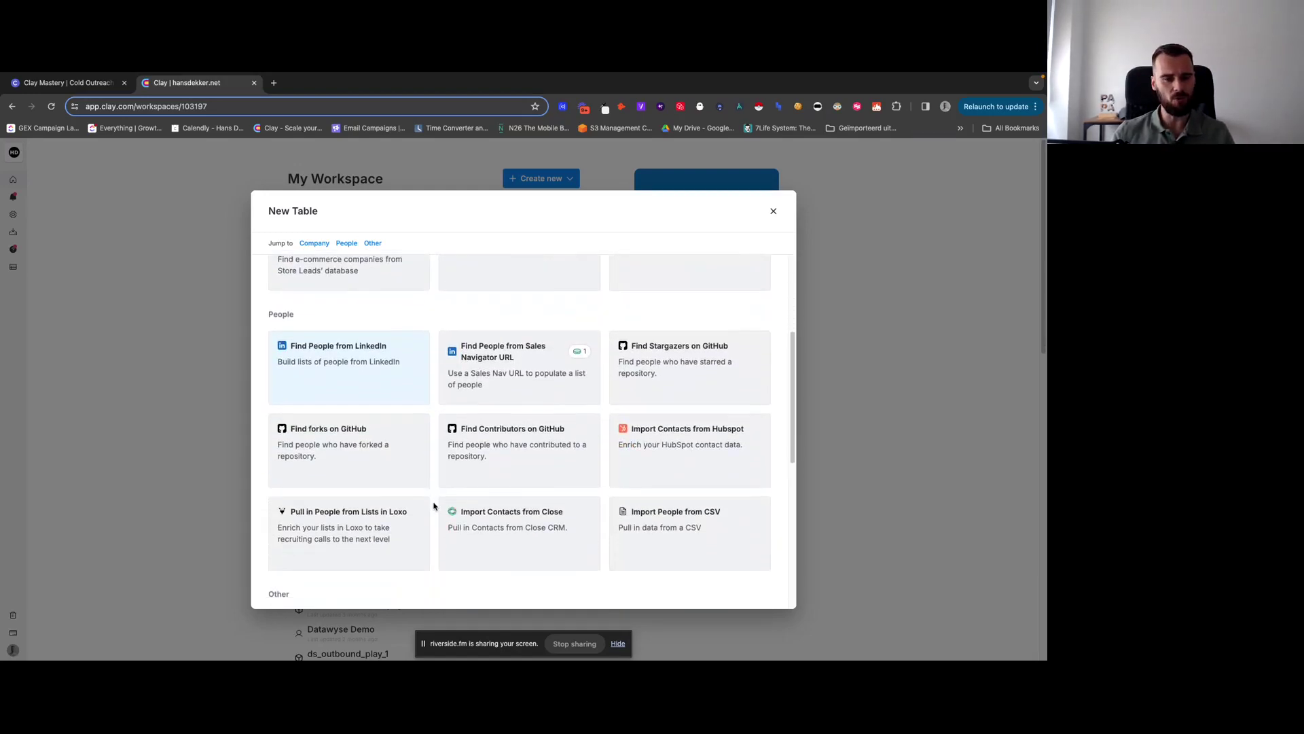
scroll(430, 506, up, 6)
scroll(284, 501, up, 1)
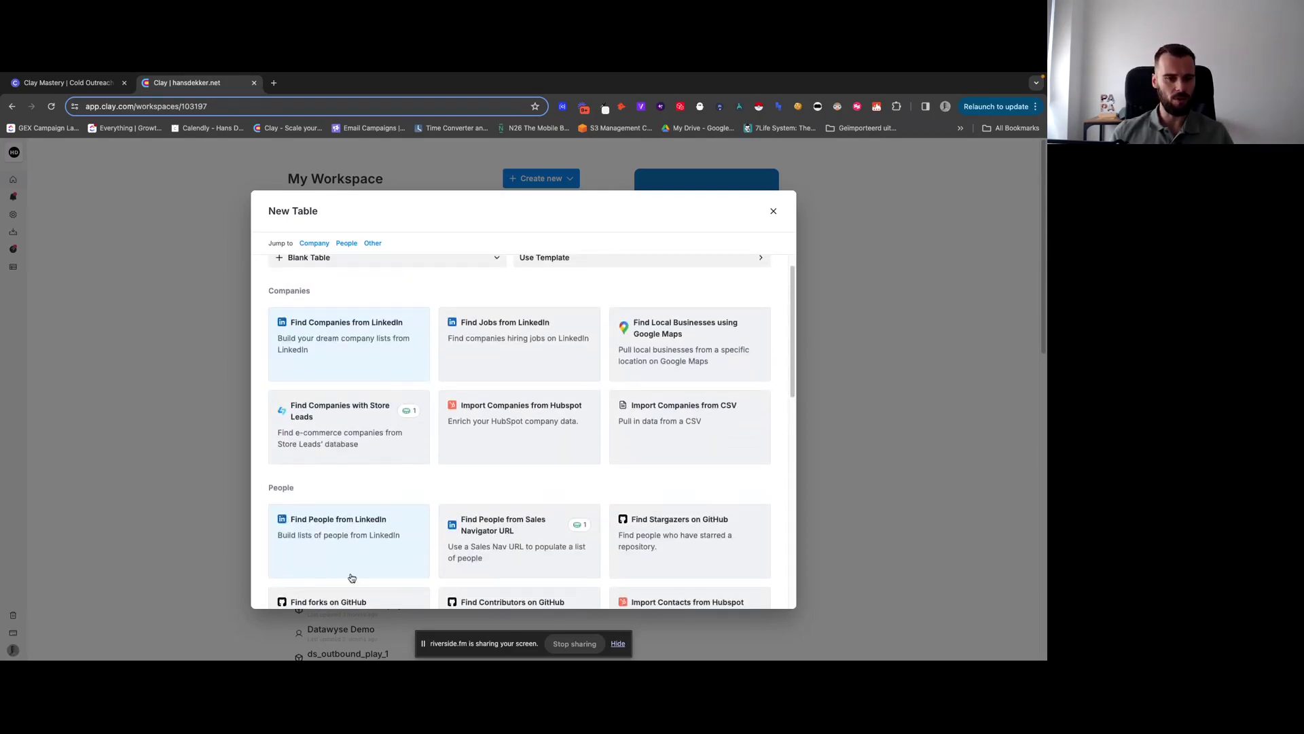
scroll(432, 575, down, 1)
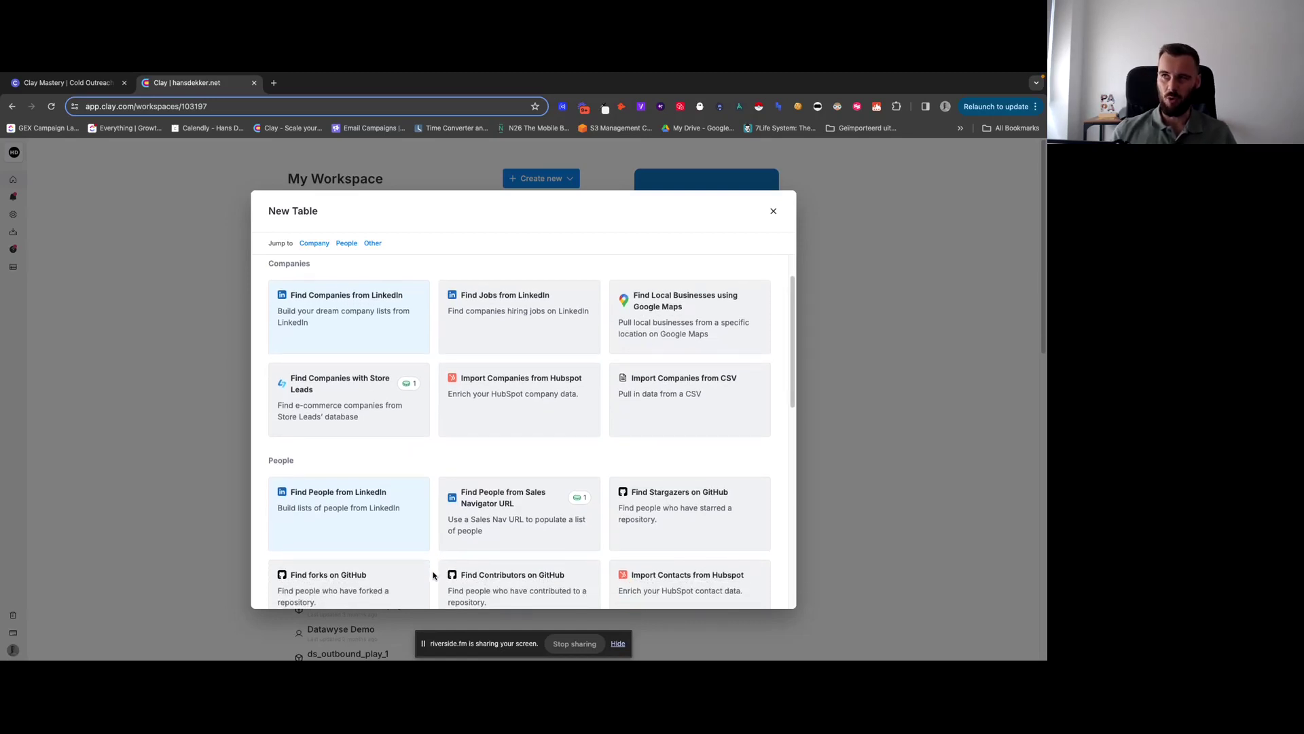
scroll(433, 575, down, 4)
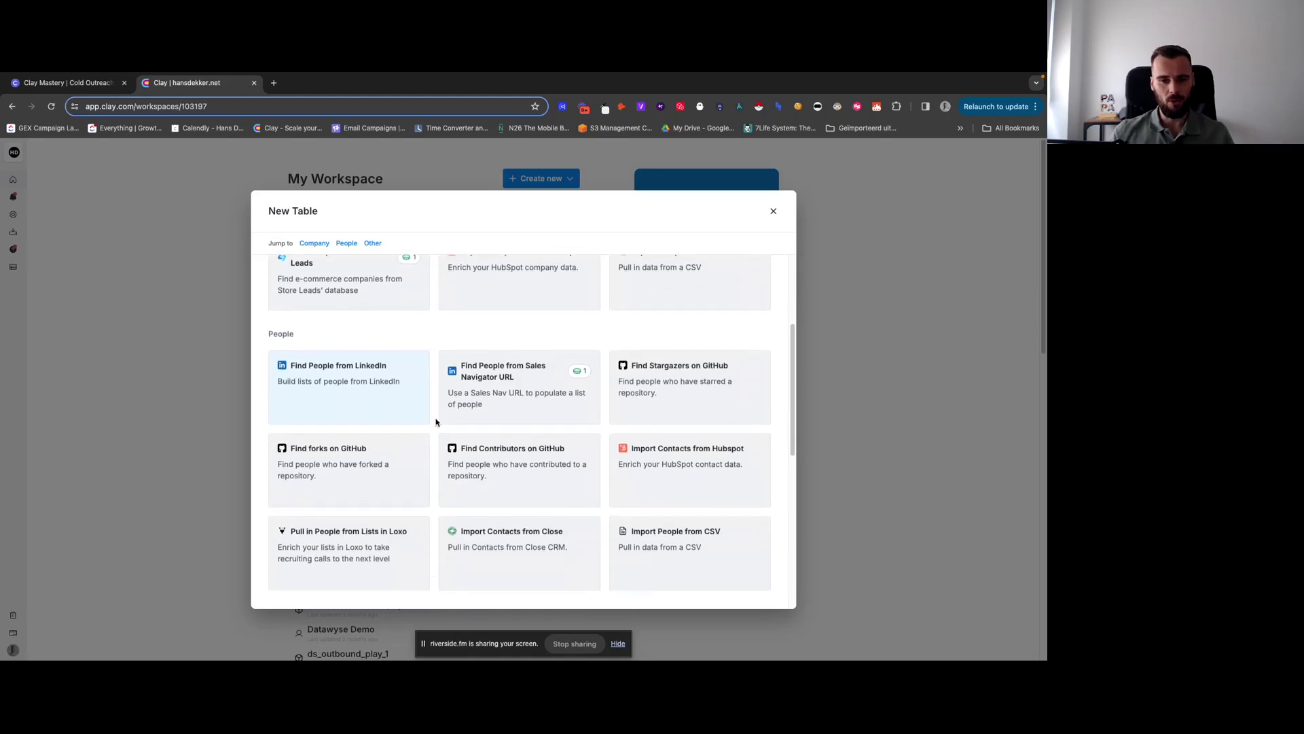
scroll(448, 366, down, 1)
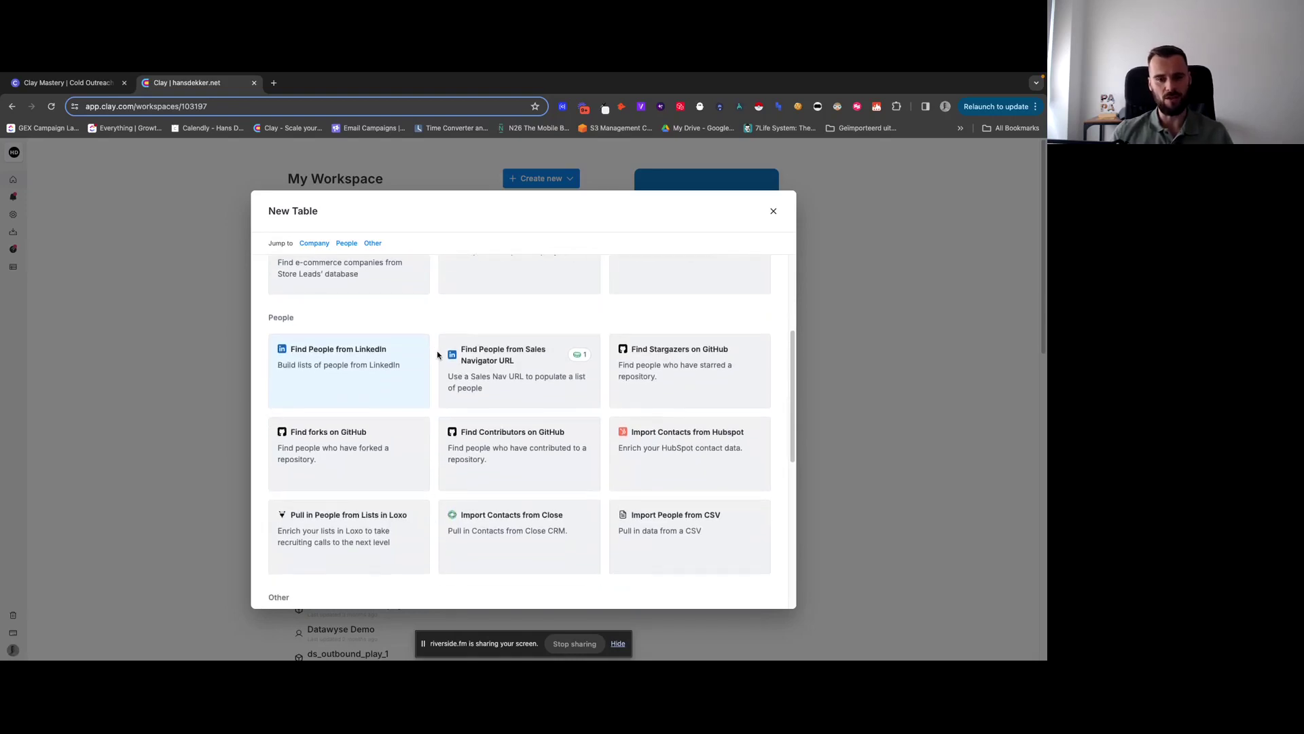
scroll(435, 352, down, 2)
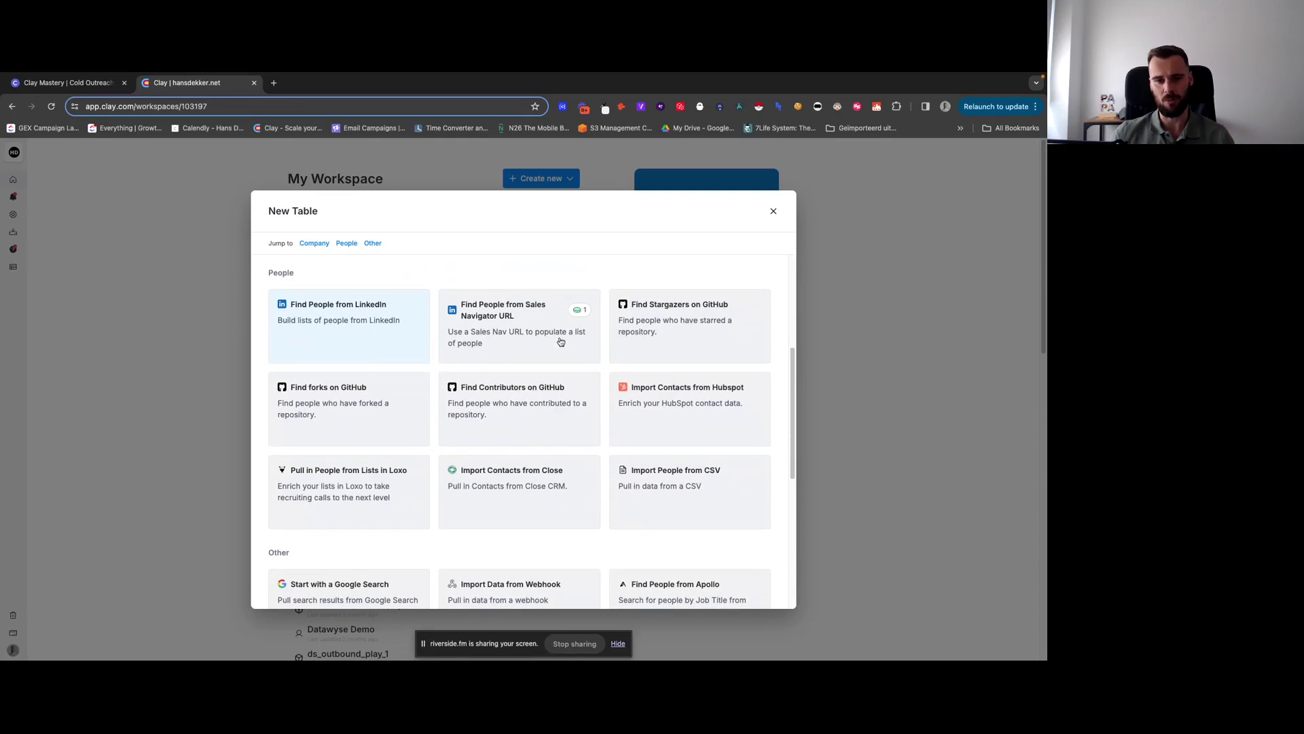
mouse_move(579, 311)
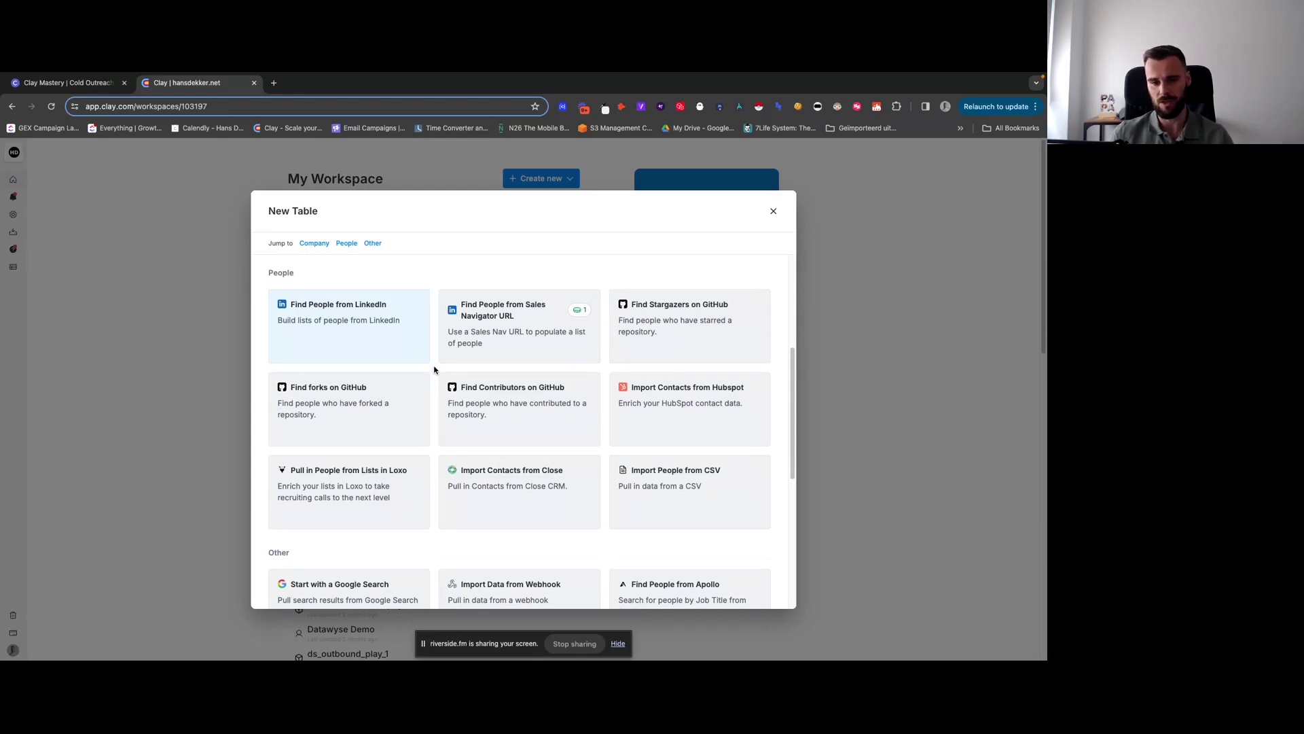
scroll(434, 369, down, 1)
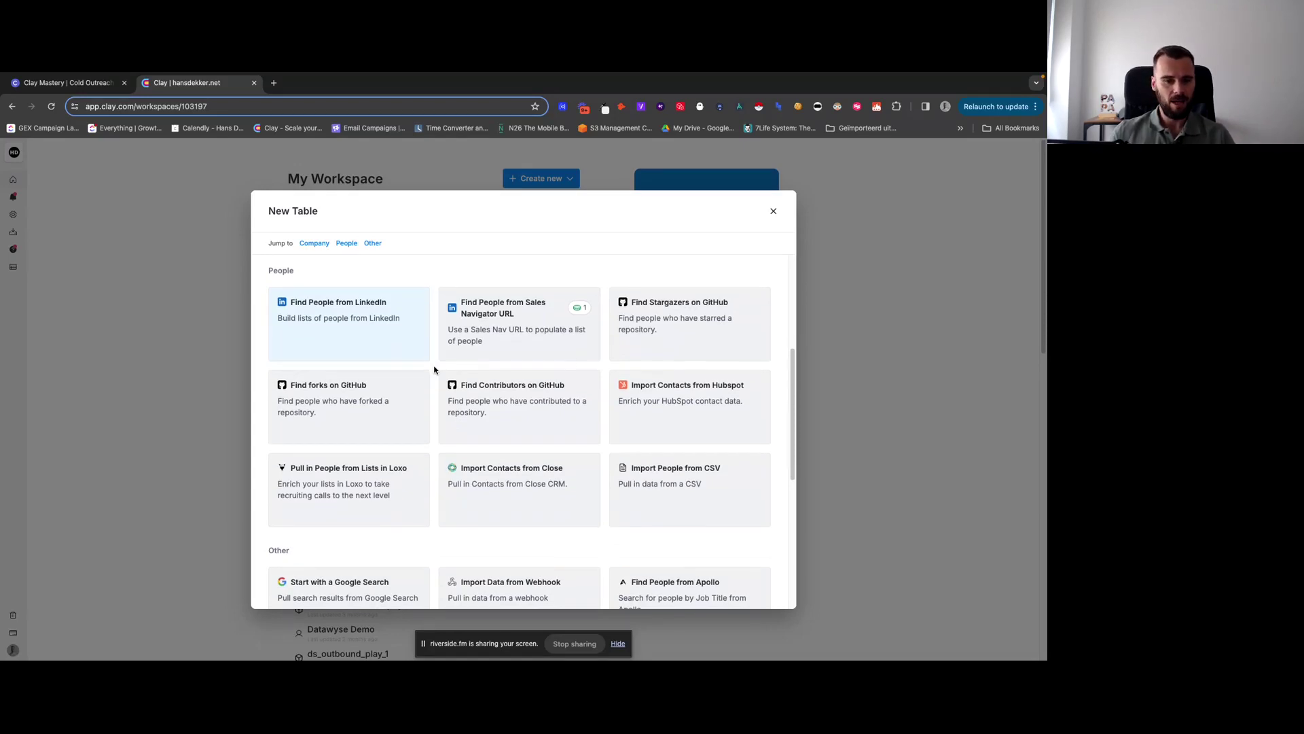
scroll(435, 370, down, 3)
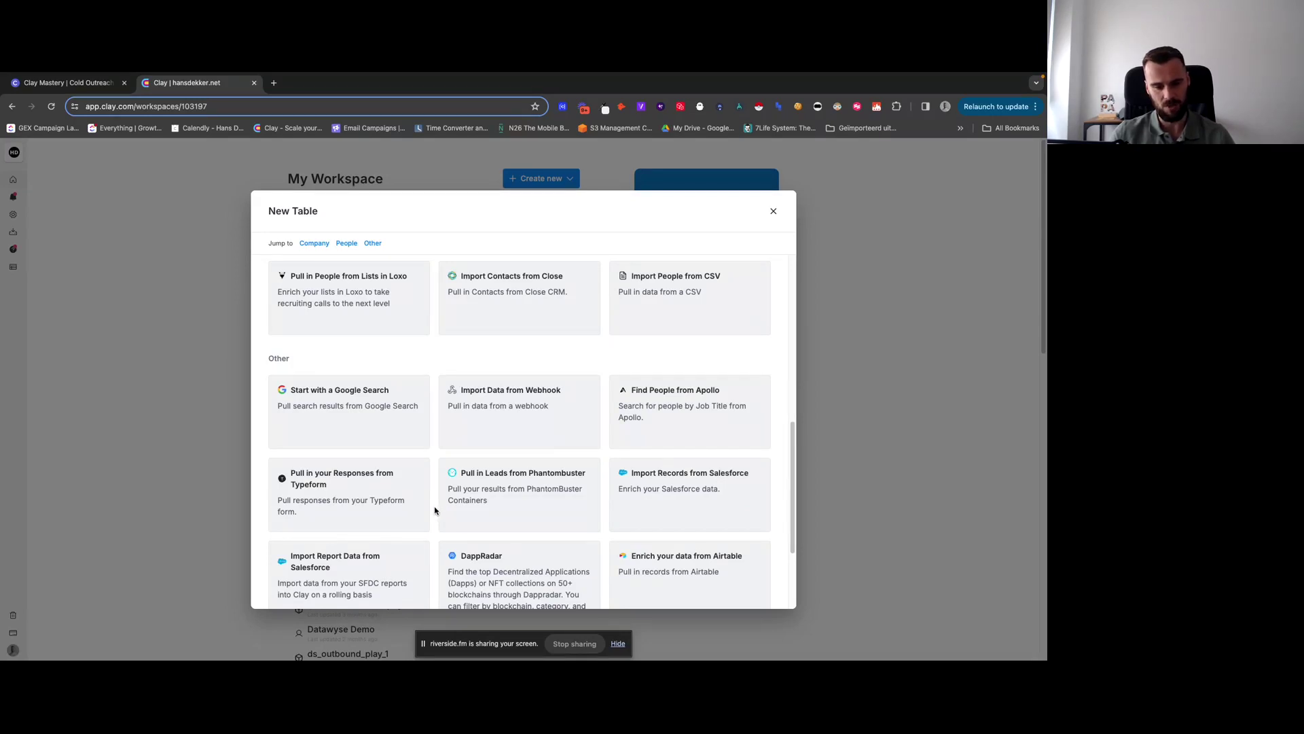
scroll(435, 510, up, 3)
scroll(434, 513, down, 1)
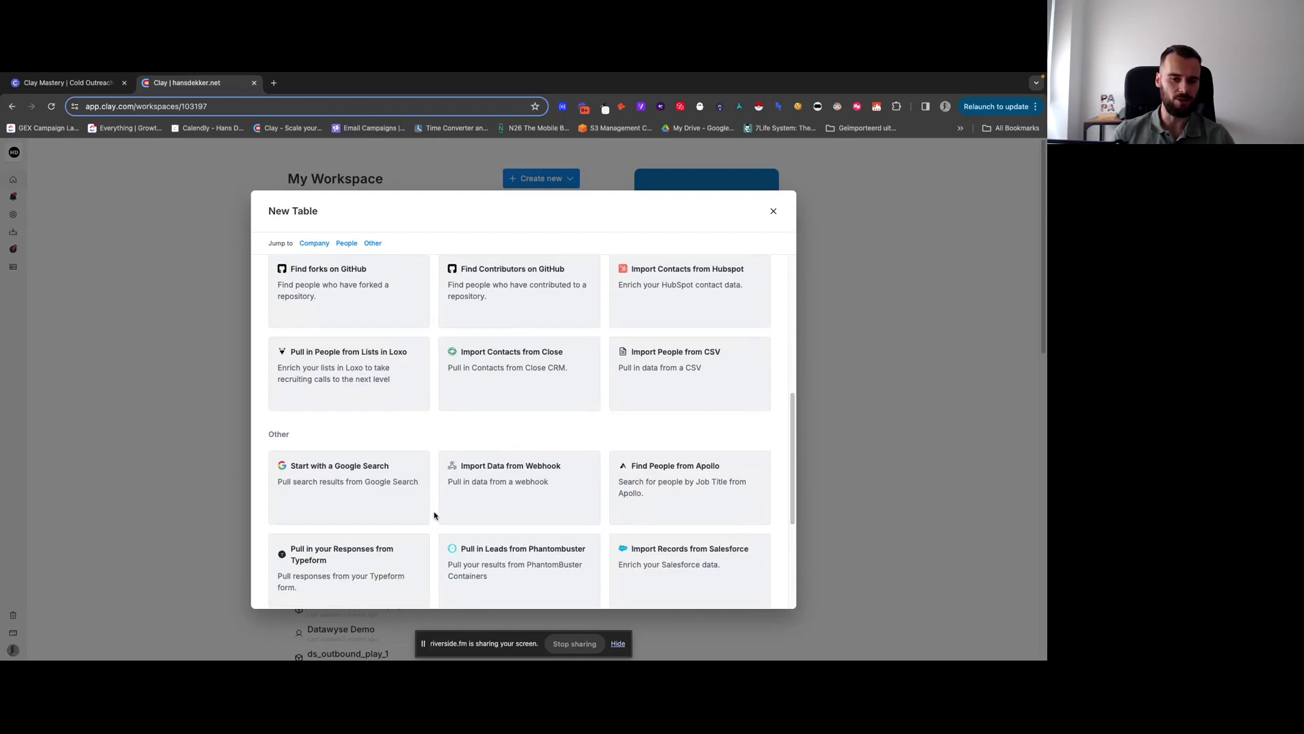
scroll(435, 515, up, 2)
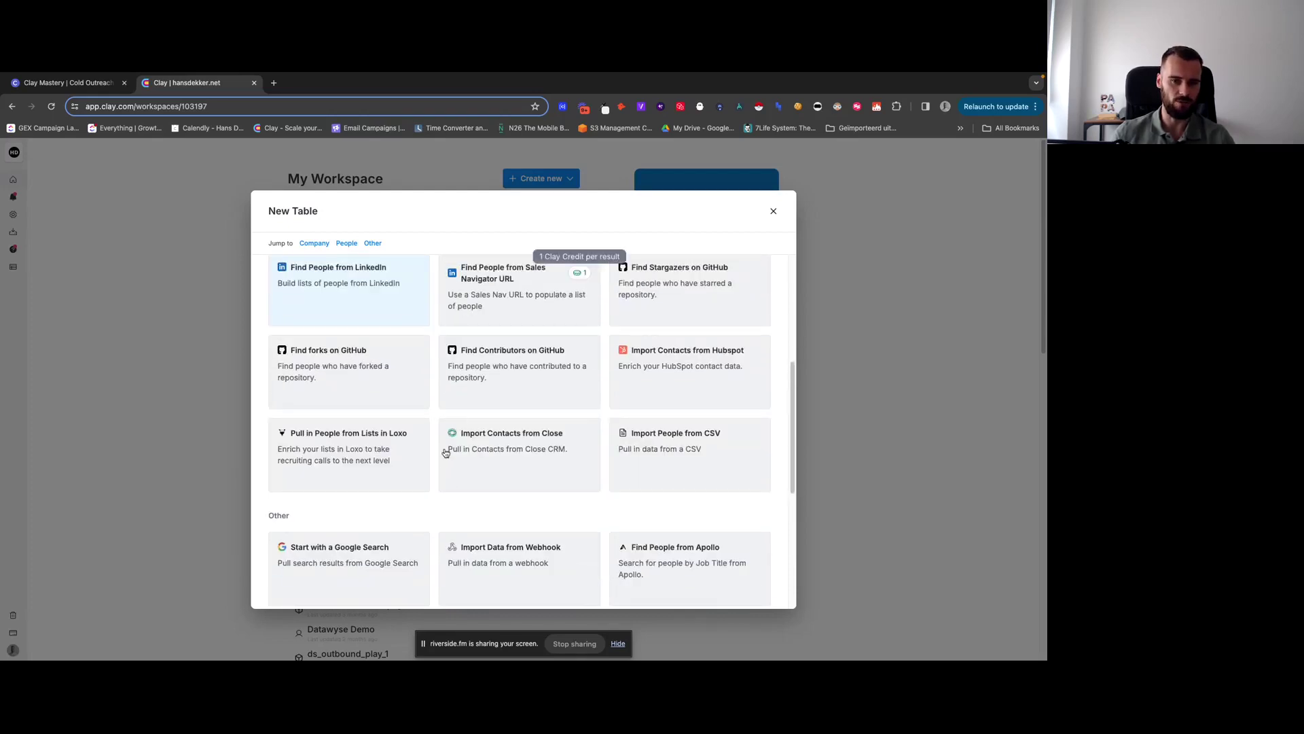
scroll(436, 455, up, 1)
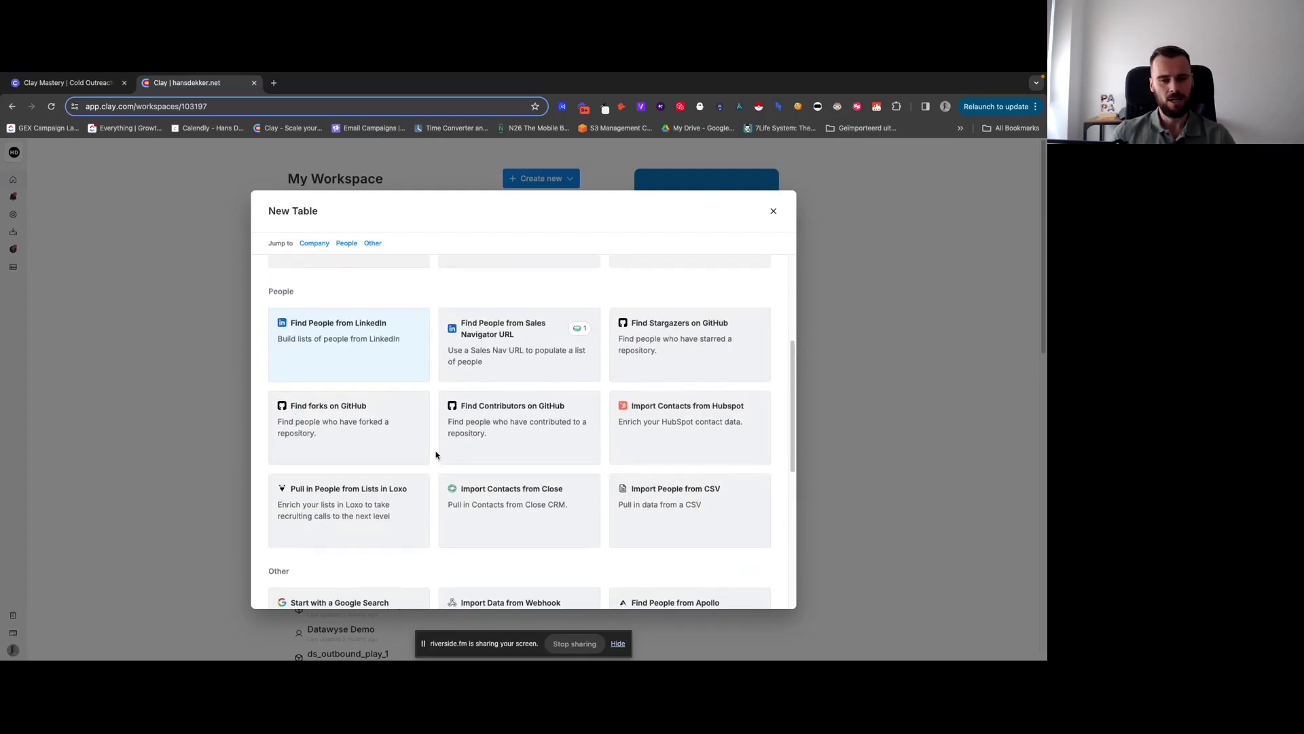
scroll(436, 454, up, 1)
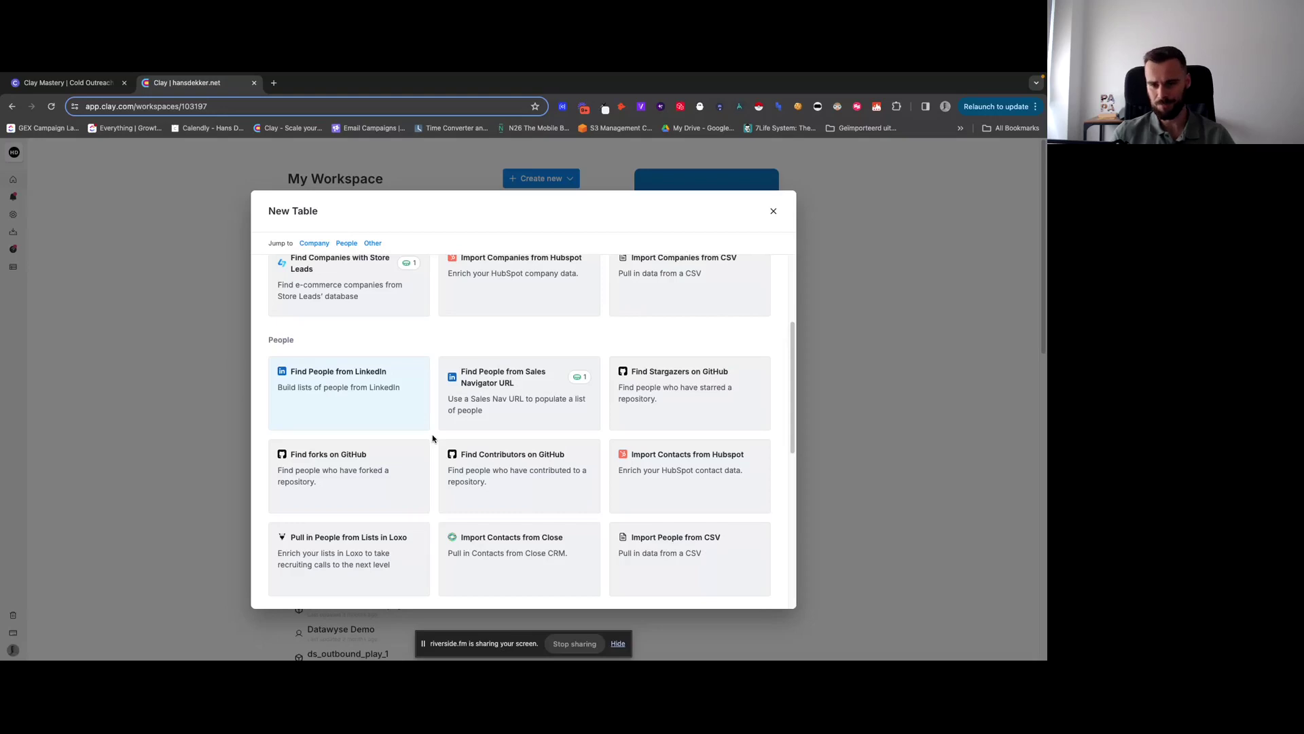
scroll(433, 438, down, 1)
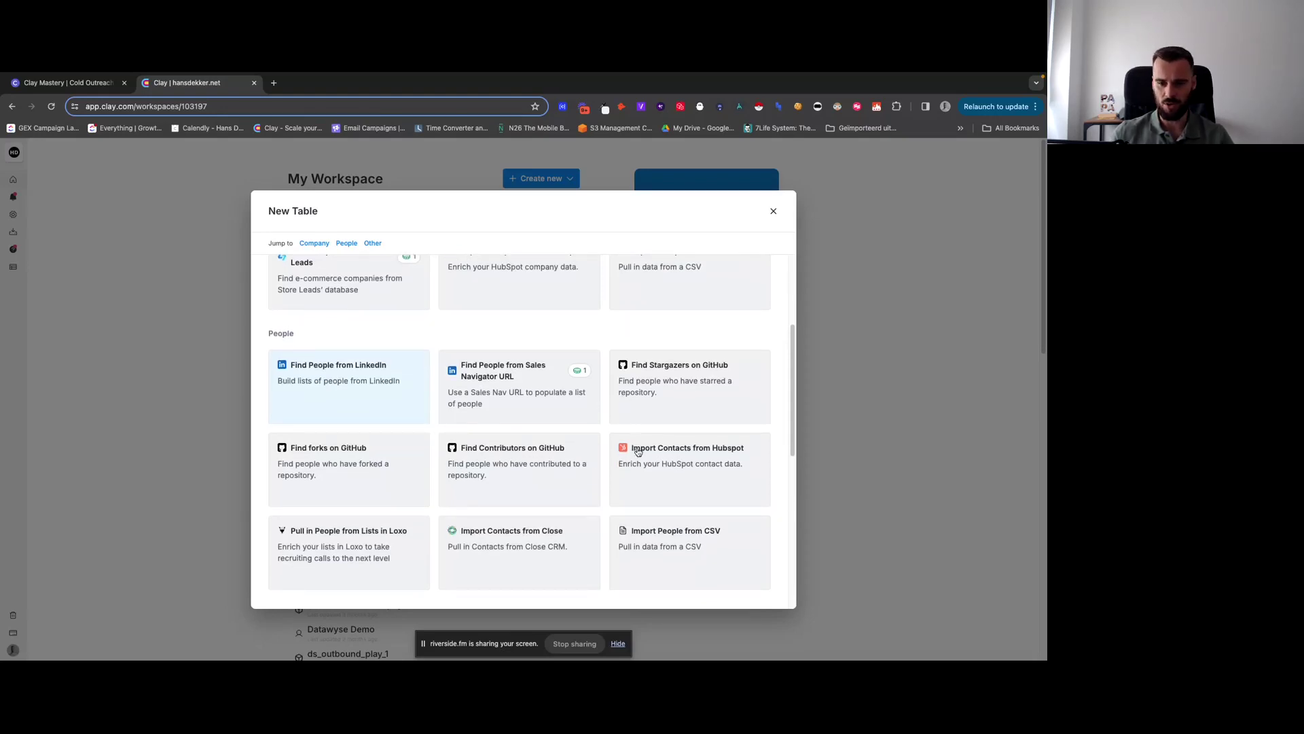
scroll(475, 482, down, 1)
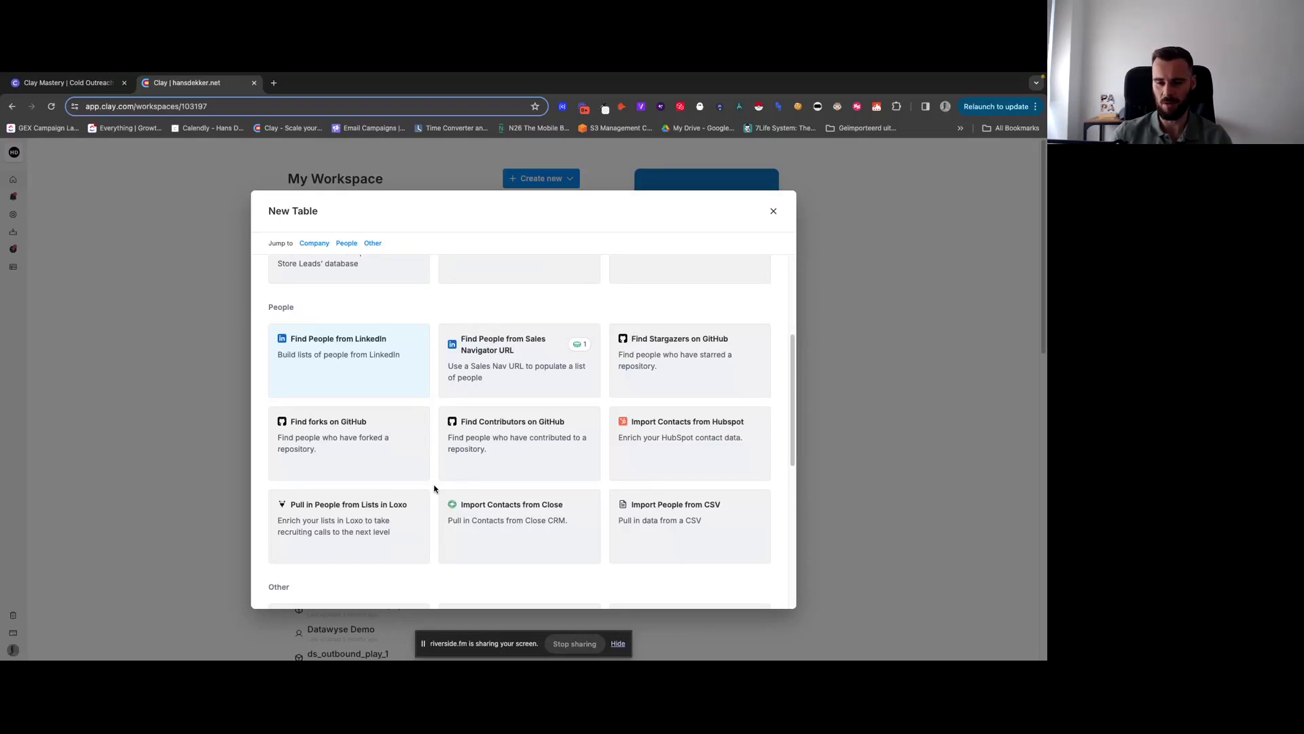
scroll(435, 488, down, 1)
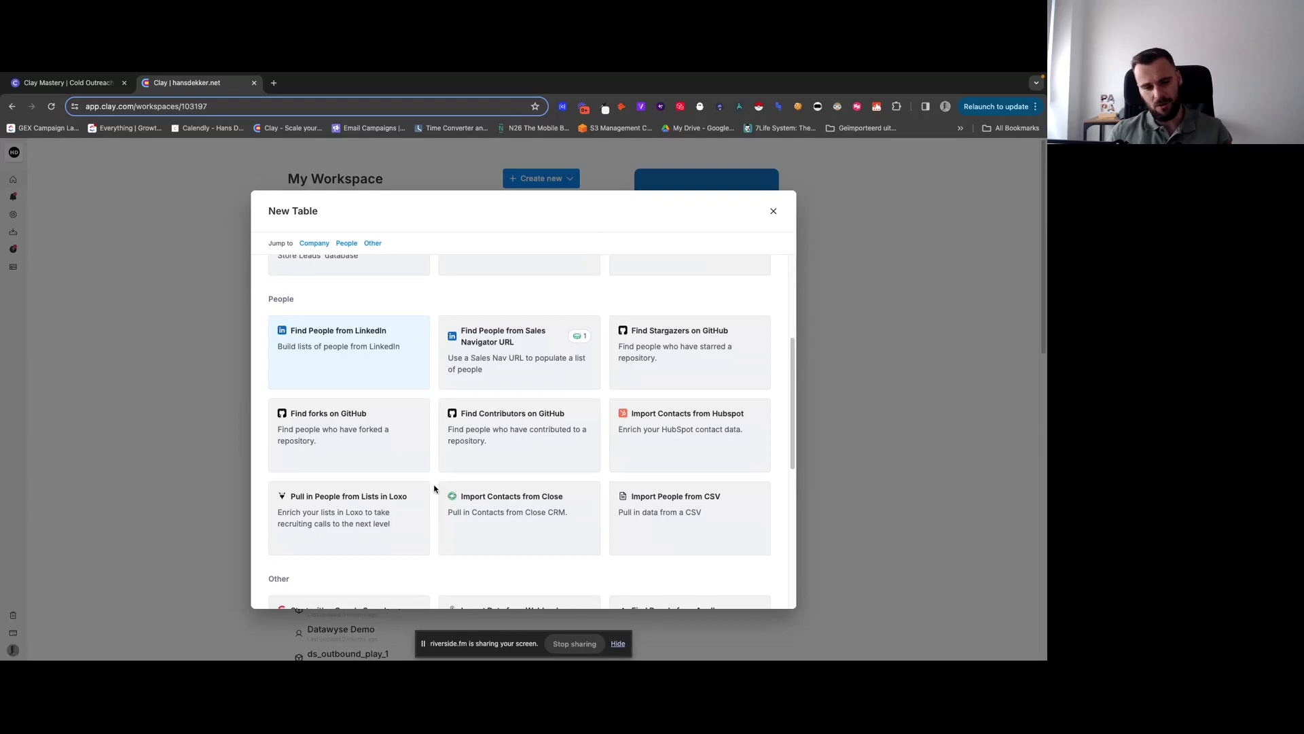
scroll(435, 488, down, 2)
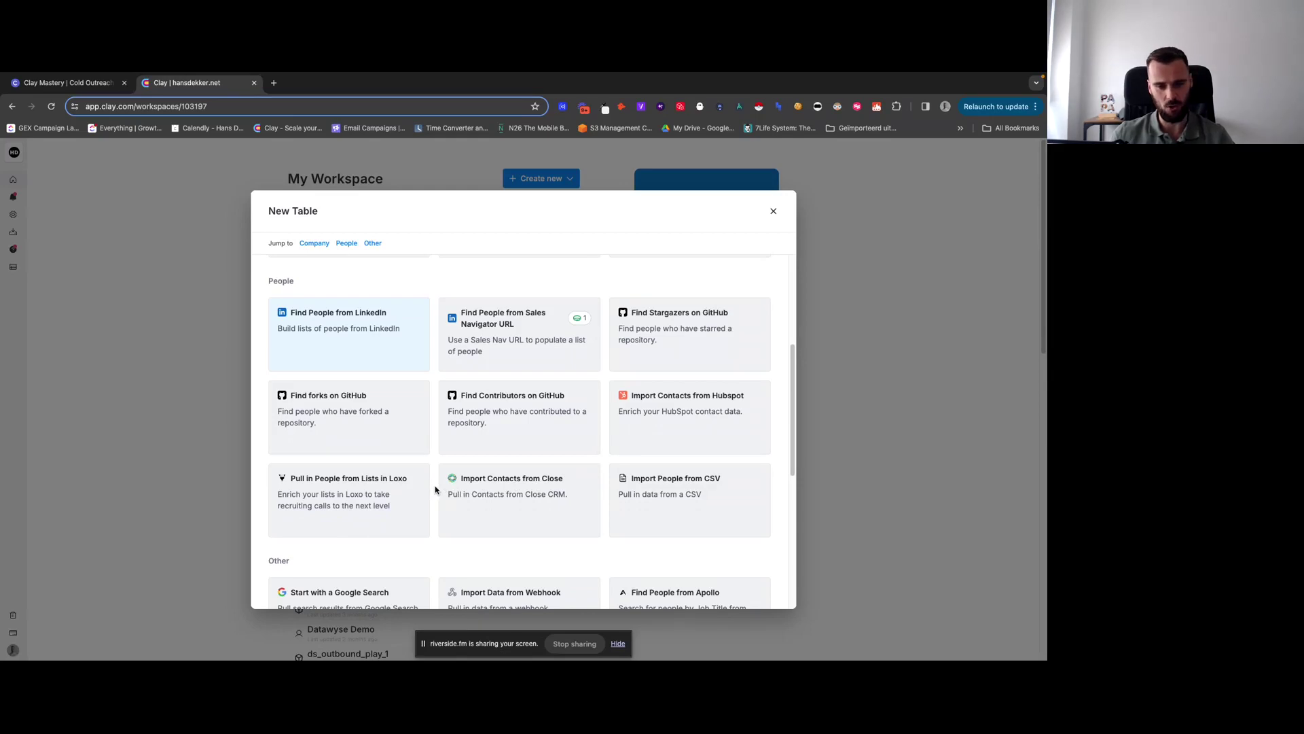
scroll(436, 490, down, 1)
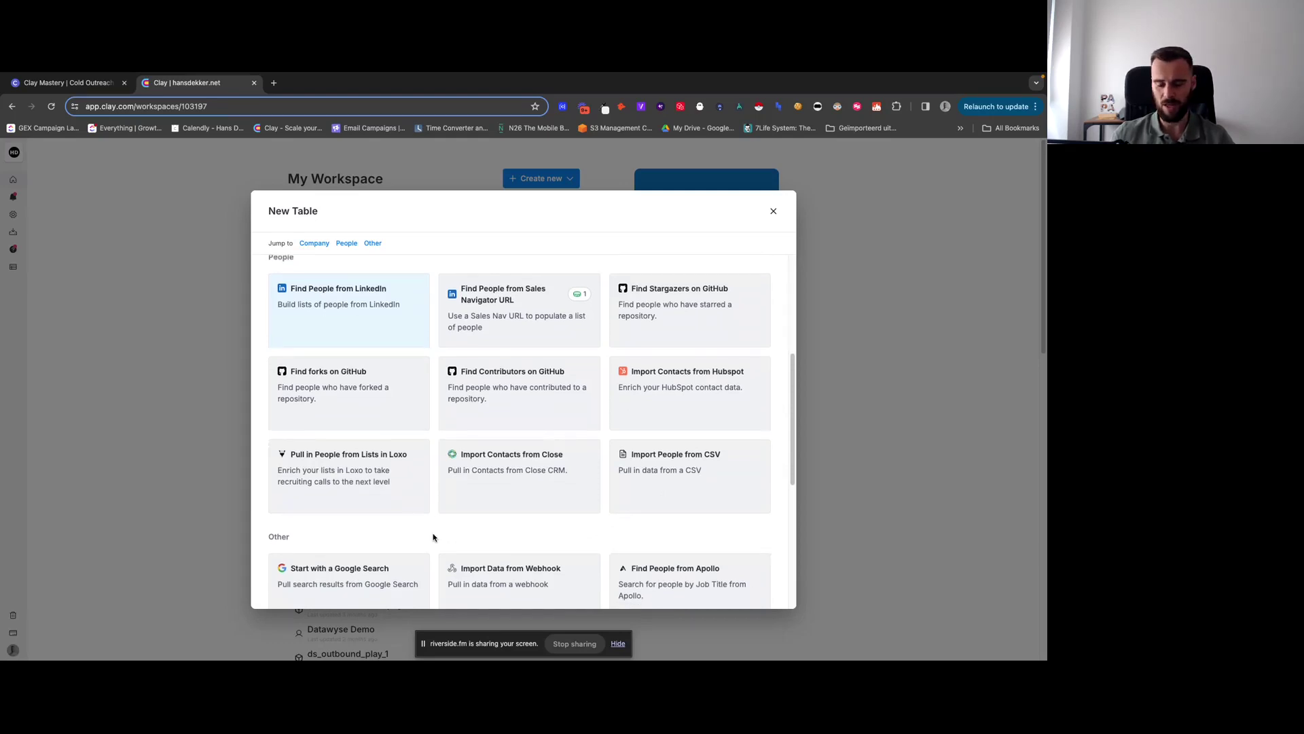
Examine the Other sources for the new table, such as Google Search, Webhook, Apollo, Phantombuster, Salesforce, Airtable and Apify Actor.
scroll(433, 537, down, 2)
scroll(432, 537, down, 3)
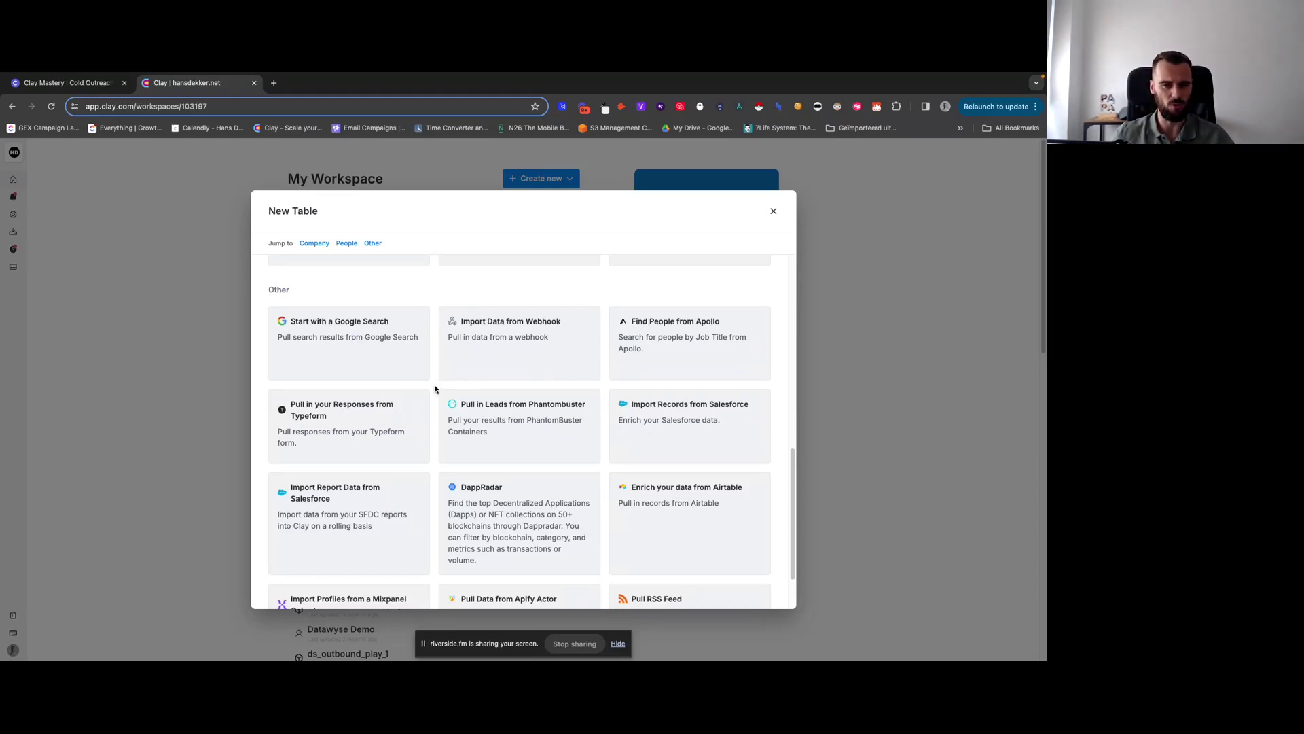
scroll(435, 387, down, 1)
scroll(433, 389, down, 1)
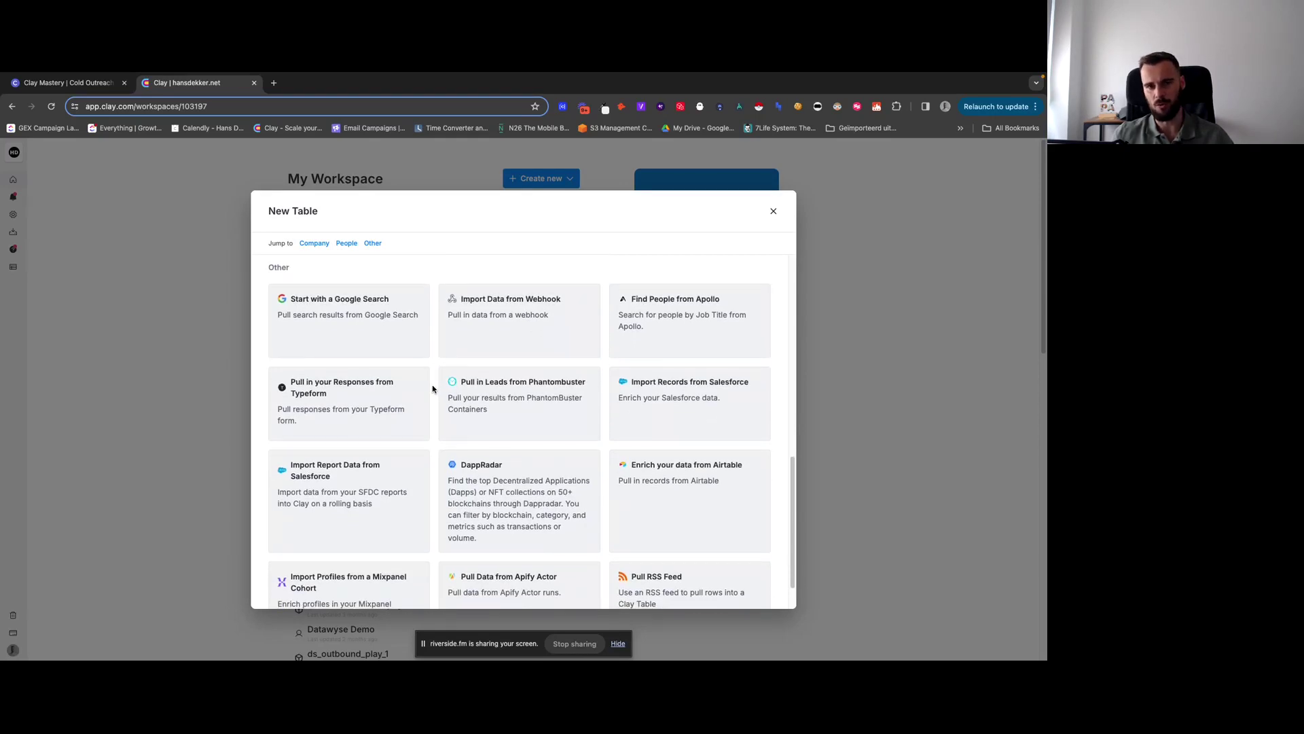
scroll(433, 388, down, 1)
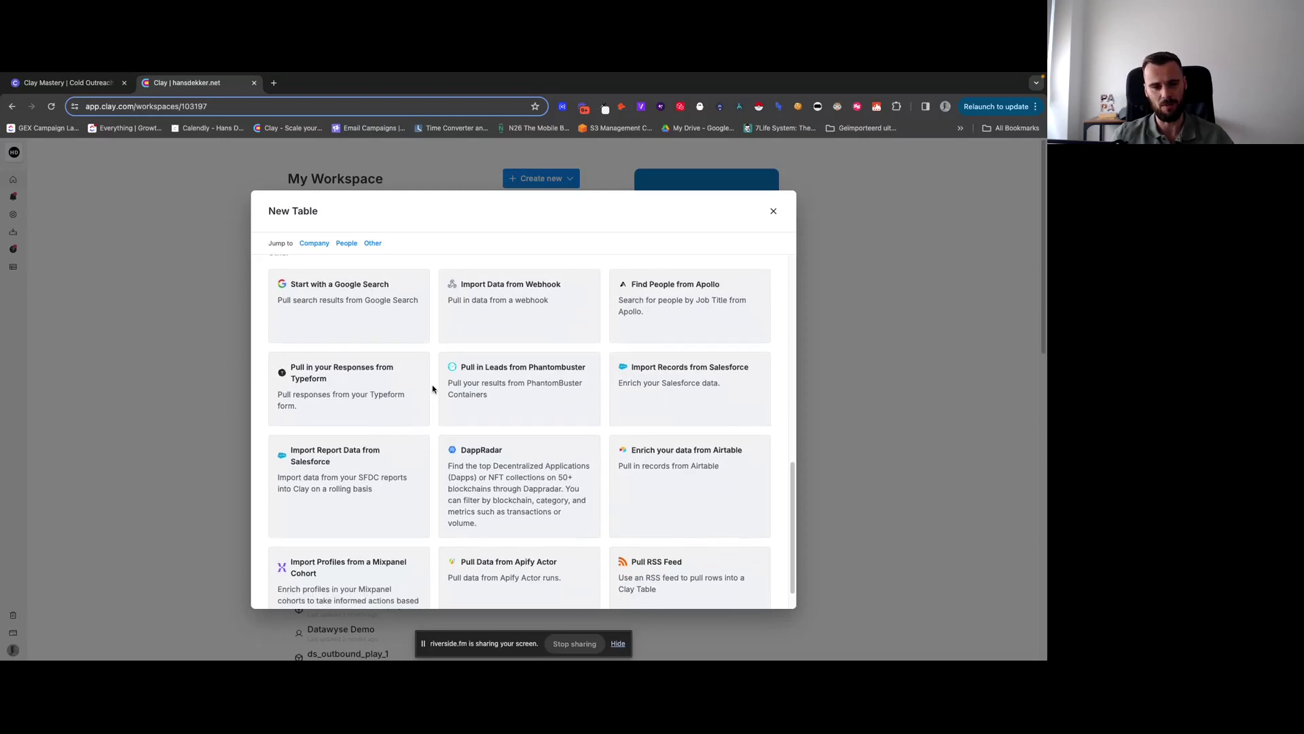
scroll(421, 374, down, 2)
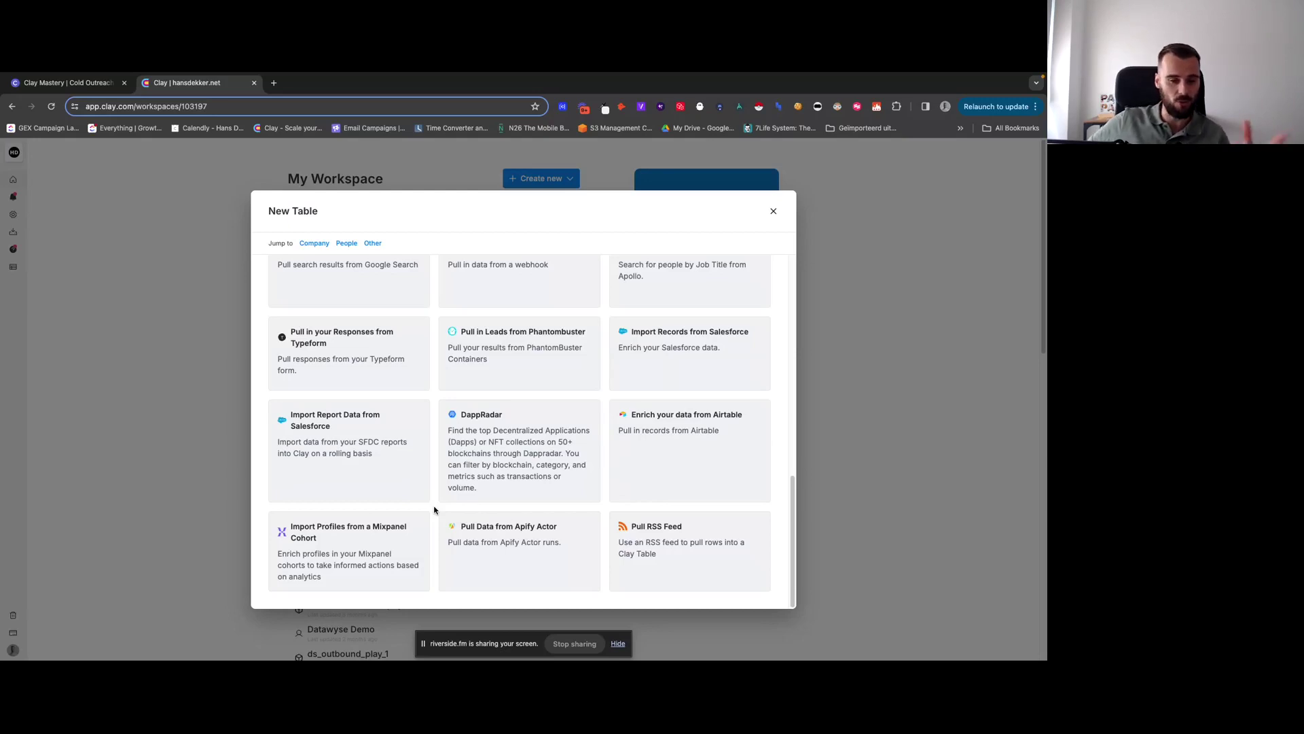
scroll(434, 509, up, 1)
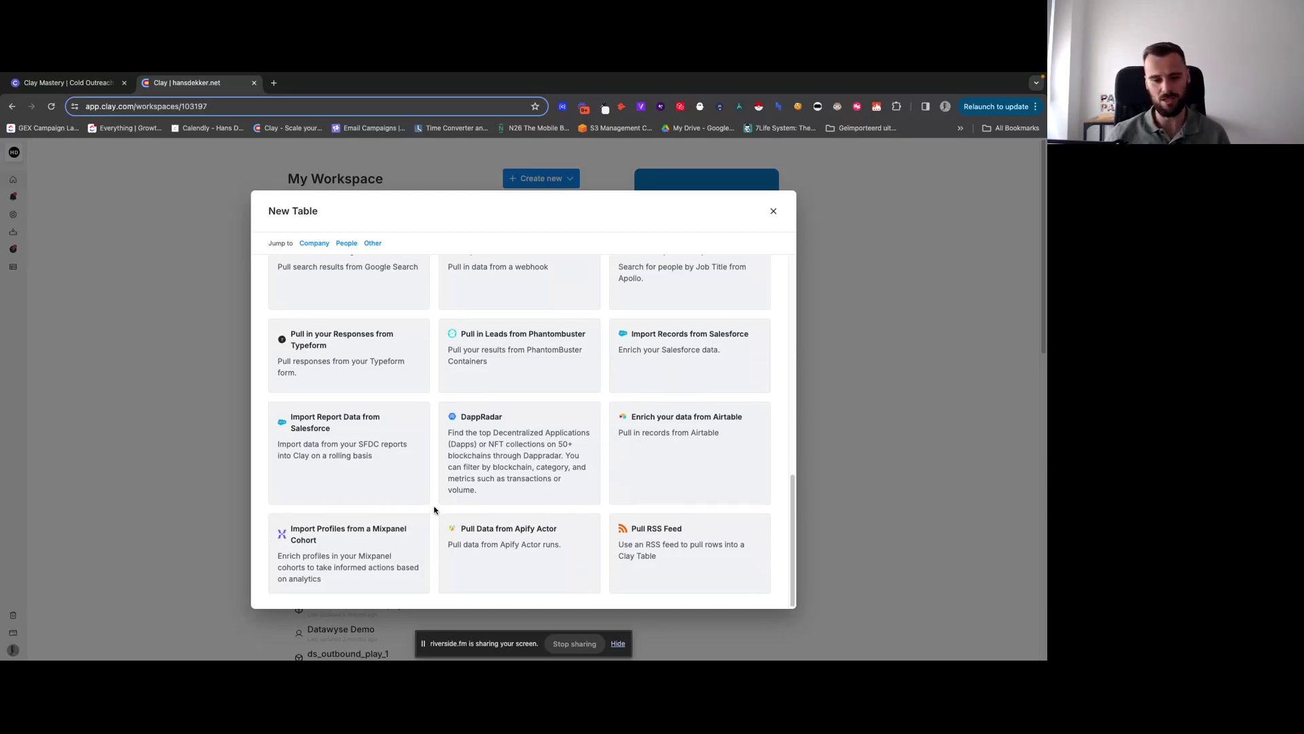
scroll(434, 510, up, 1)
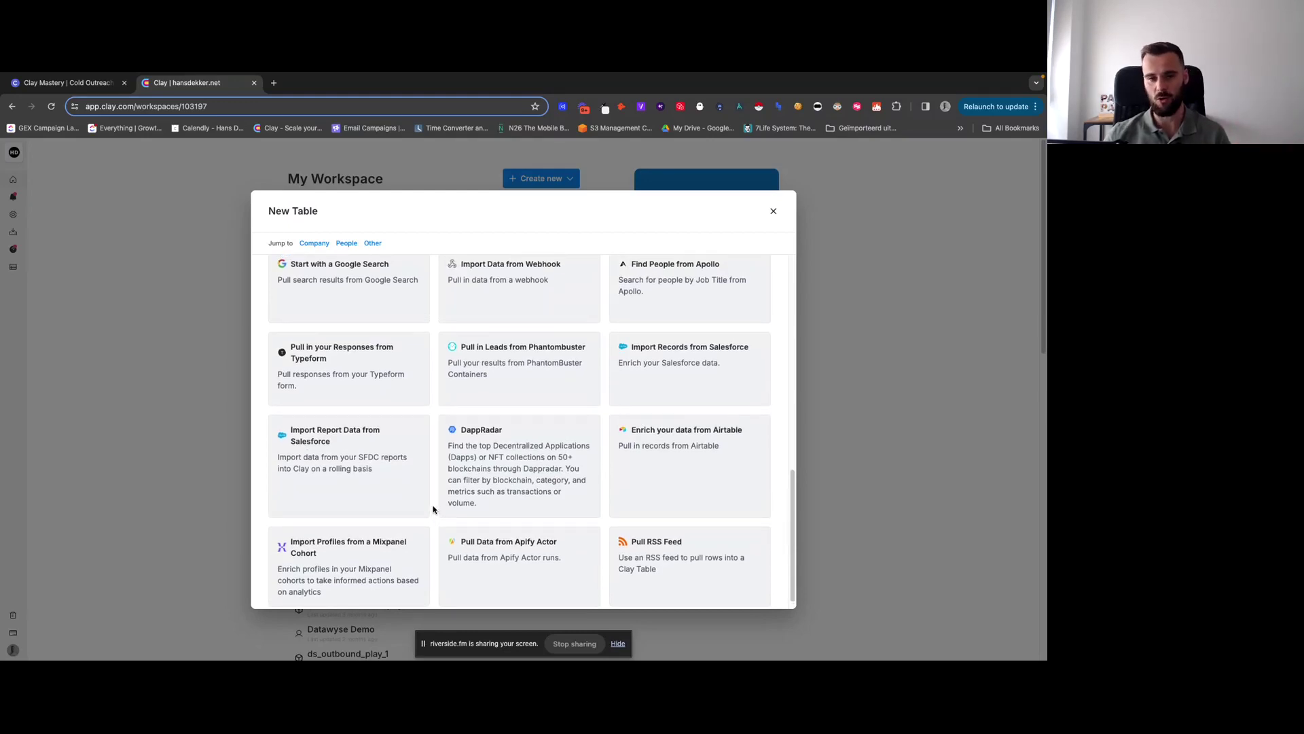
Review the remaining Other sources for the new table, including Typeform, Salesforce reports, DappRadar, Mixpanel Cohort and RSS Feed.
scroll(433, 509, down, 2)
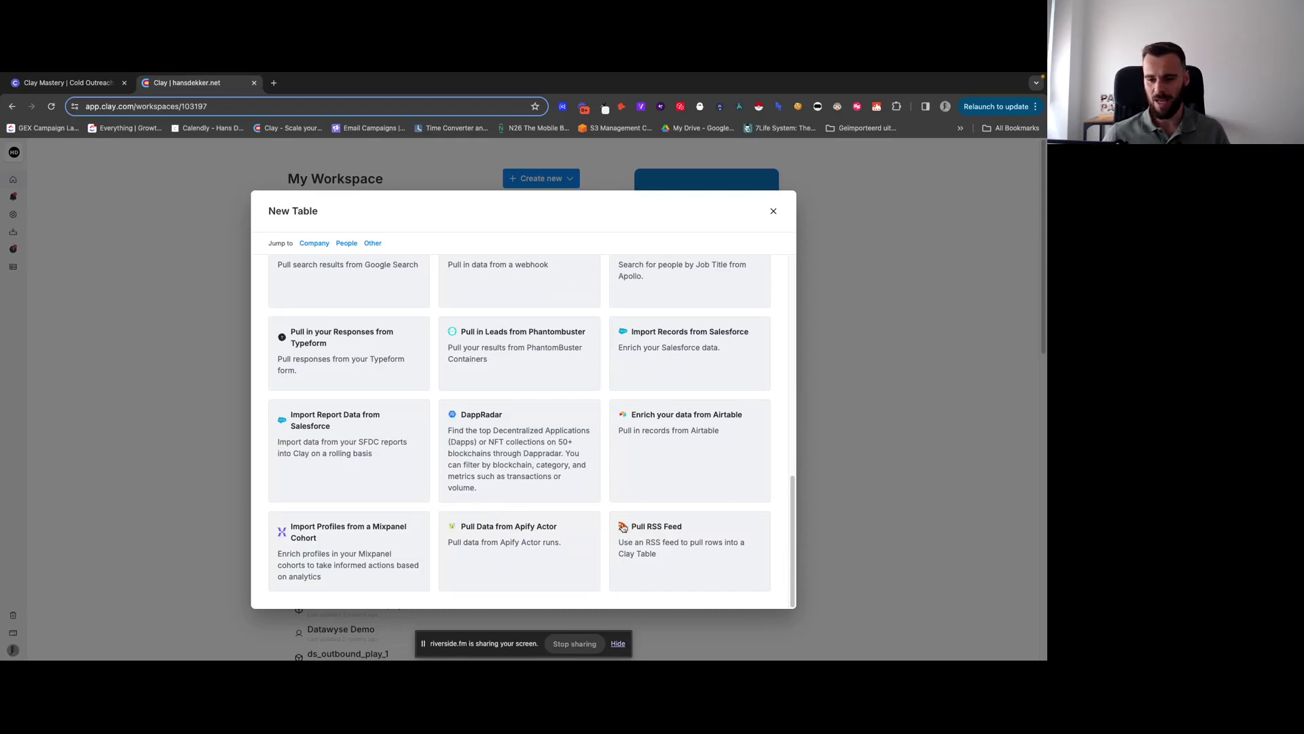
scroll(605, 509, up, 2)
scroll(603, 509, down, 2)
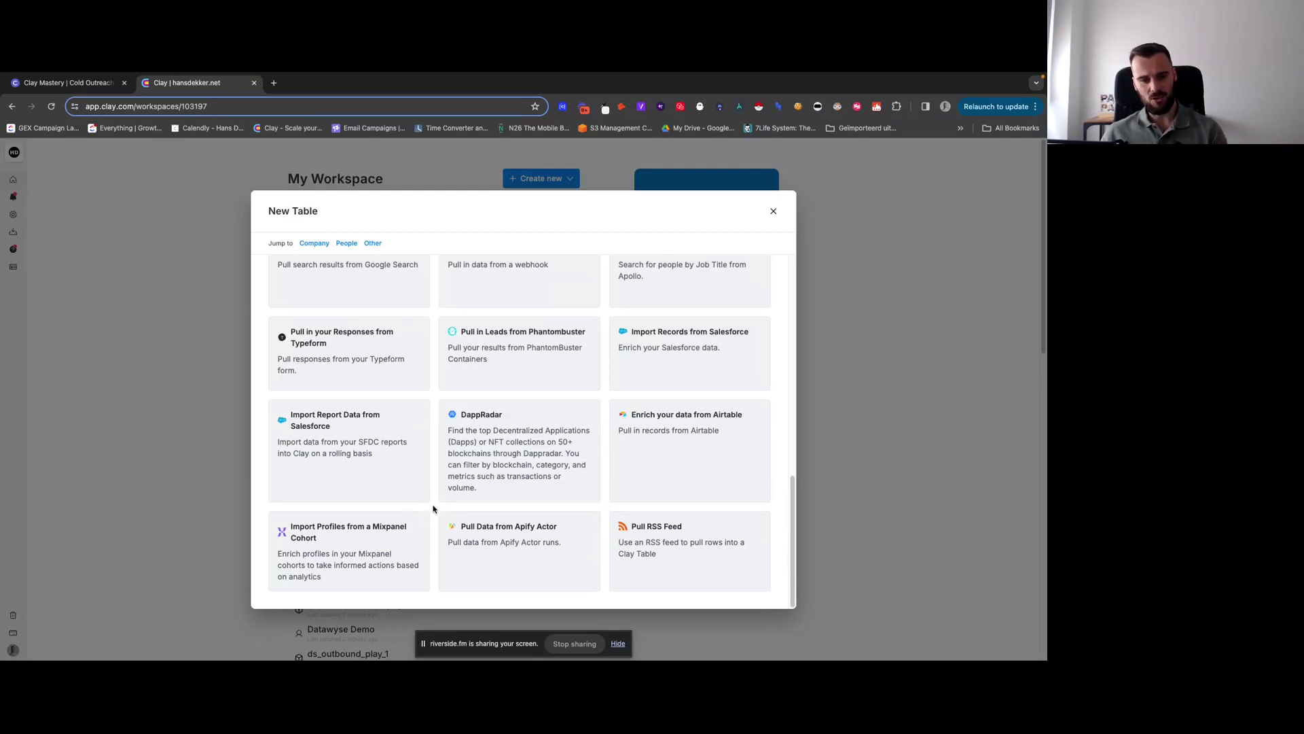
scroll(421, 441, up, 3)
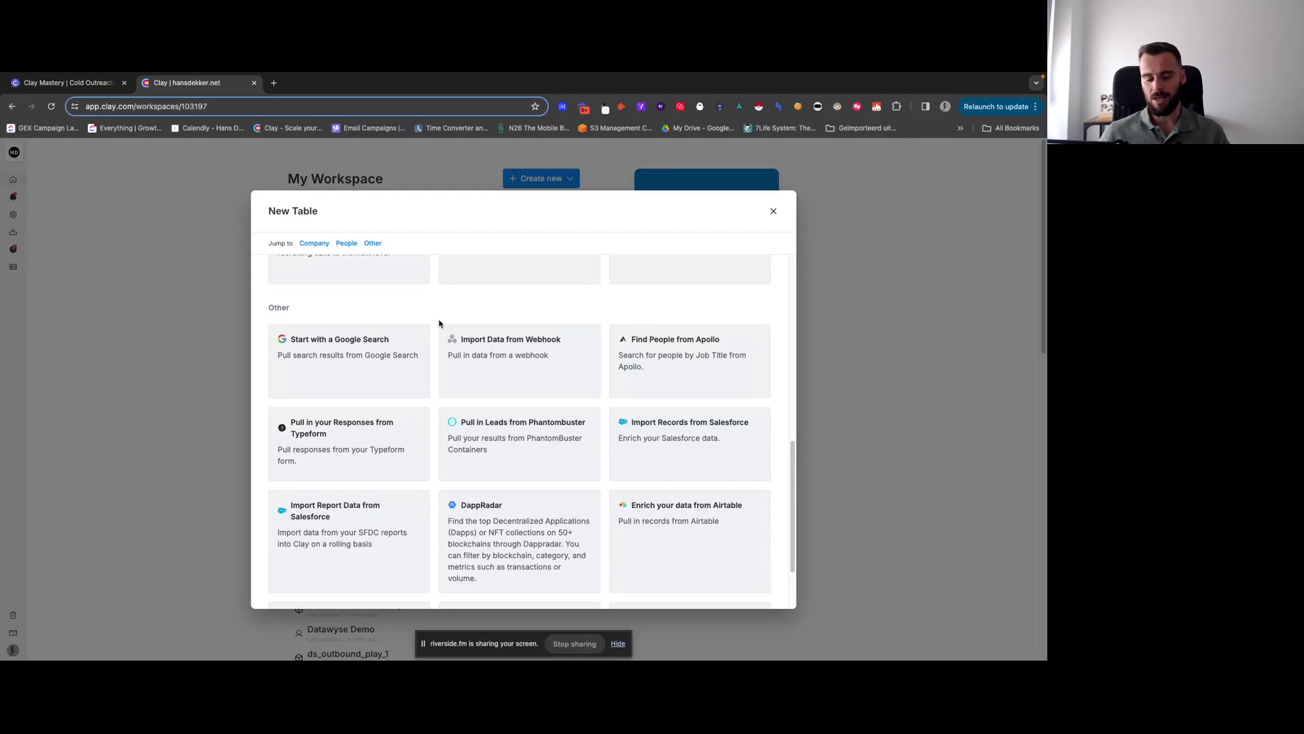
scroll(434, 321, down, 3)
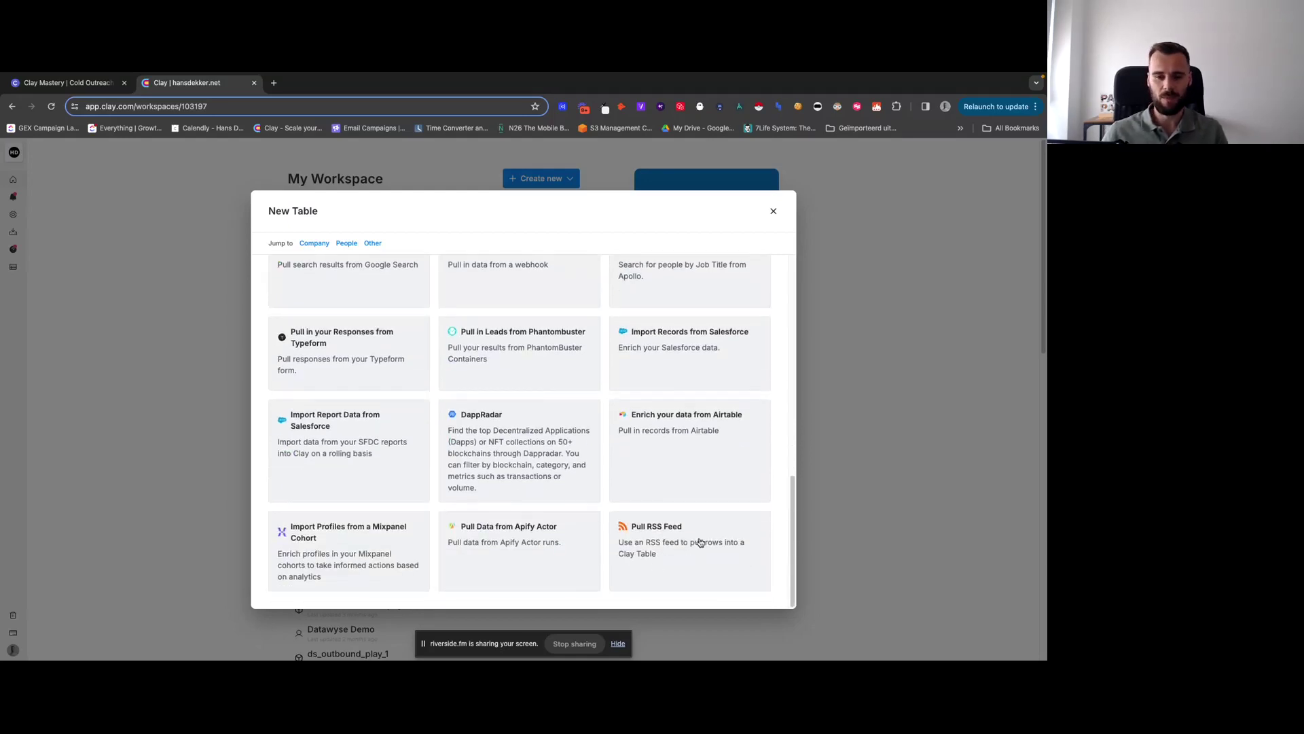
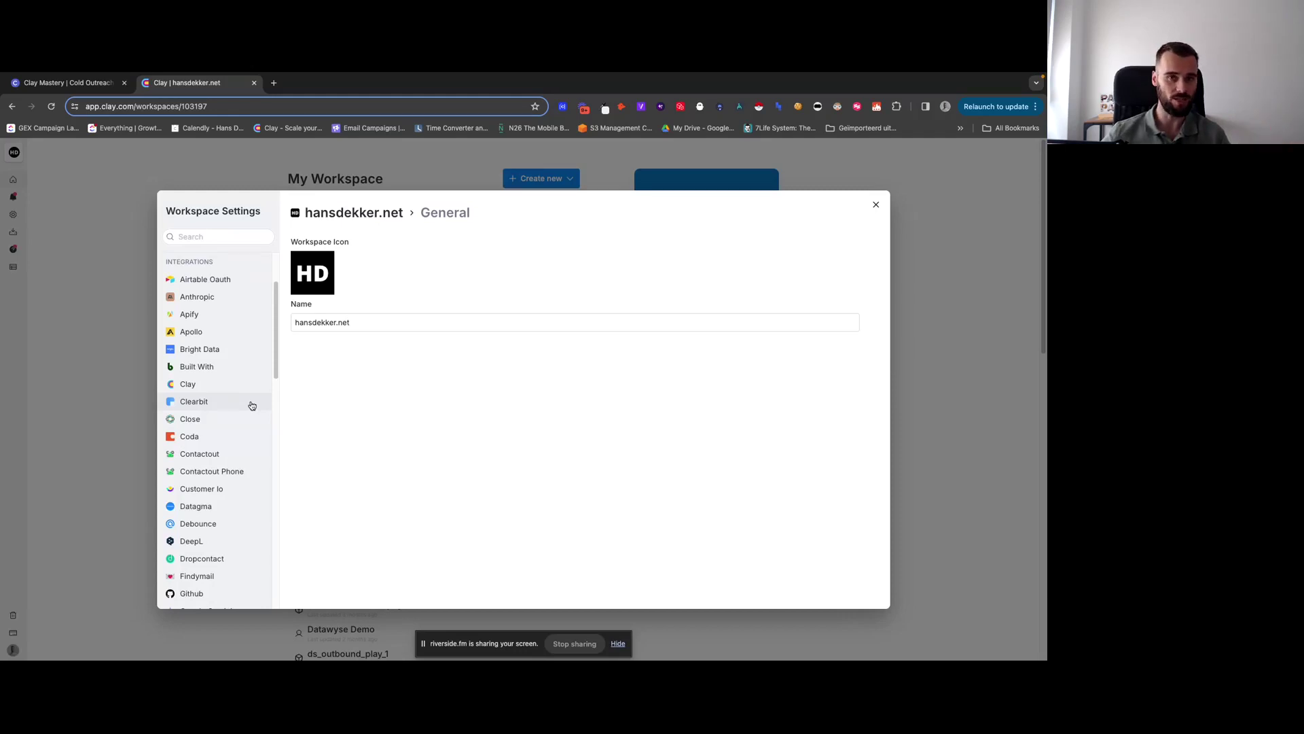
Close the workspace settings and open the TR TAM Scoring table from the workspace's table list.
click(875, 203)
scroll(246, 458, down, 15)
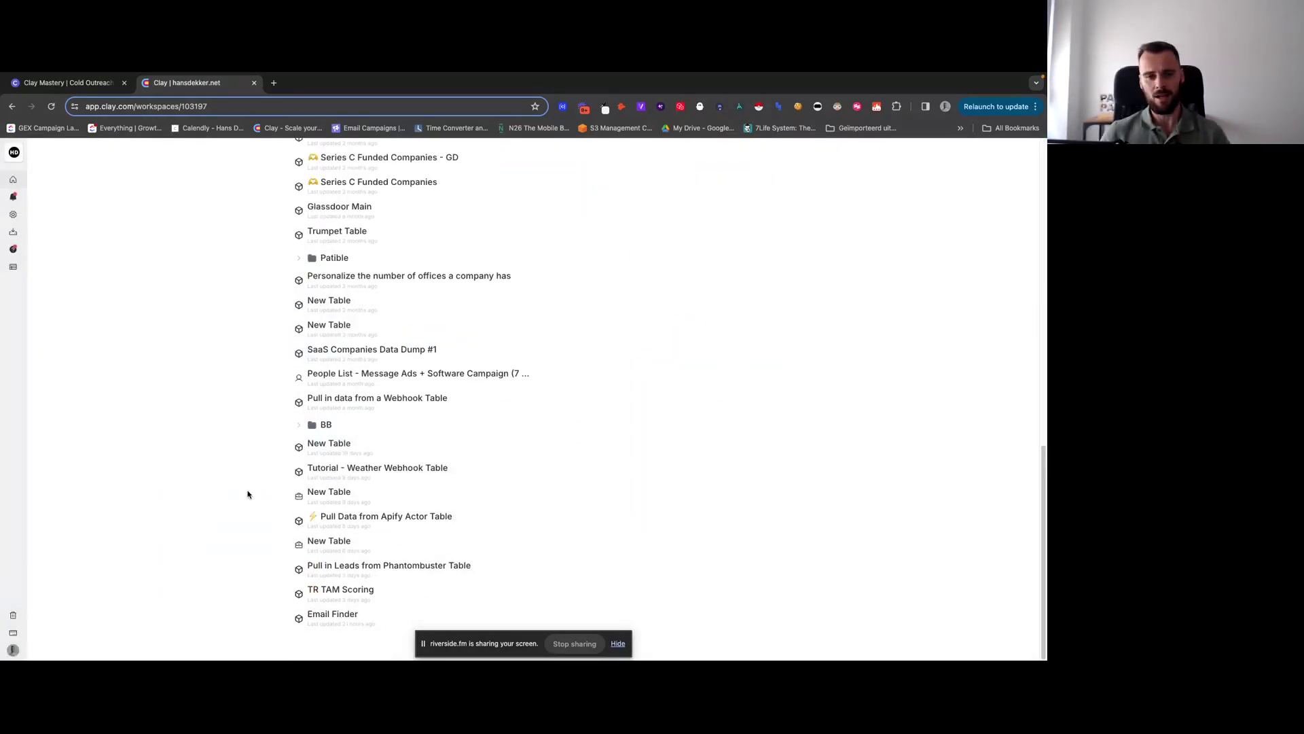
click(333, 595)
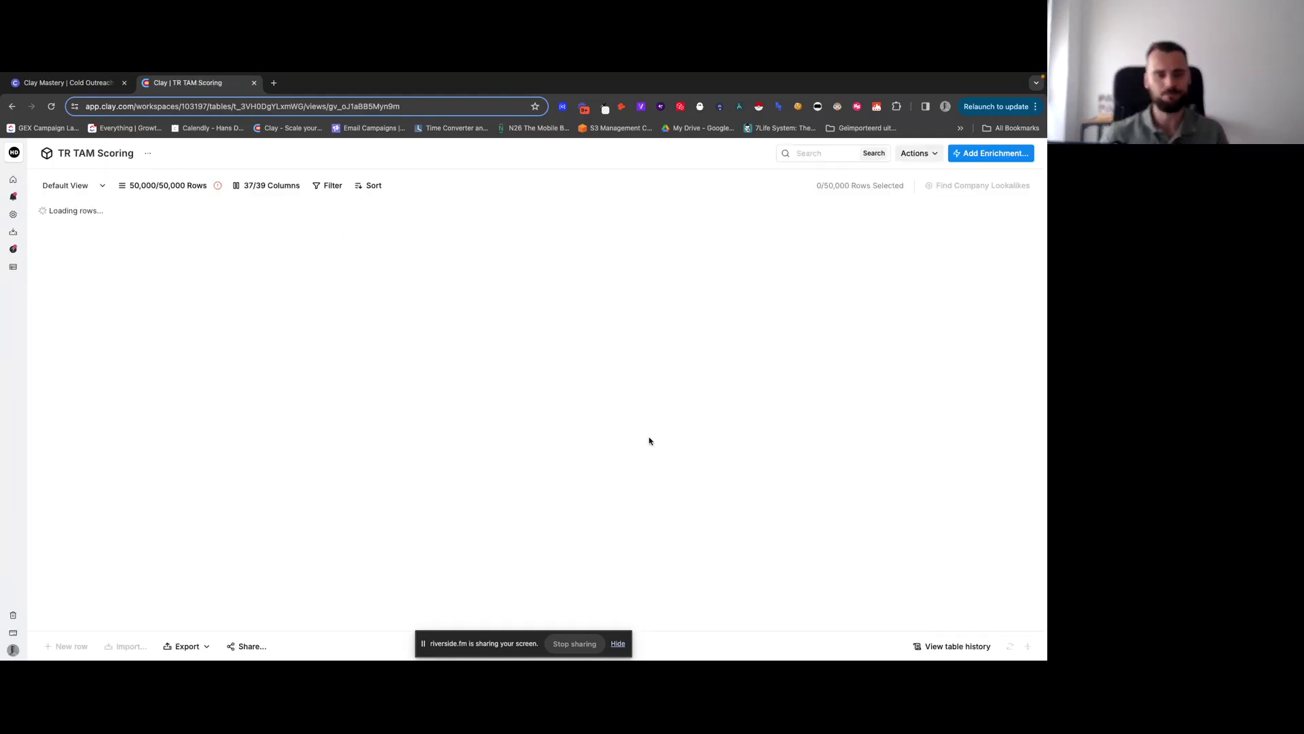
Examine the enrichment integrations offered for the table, covering CRMs, databases, data providers and sequencers, and close the enrichment list.
click(982, 156)
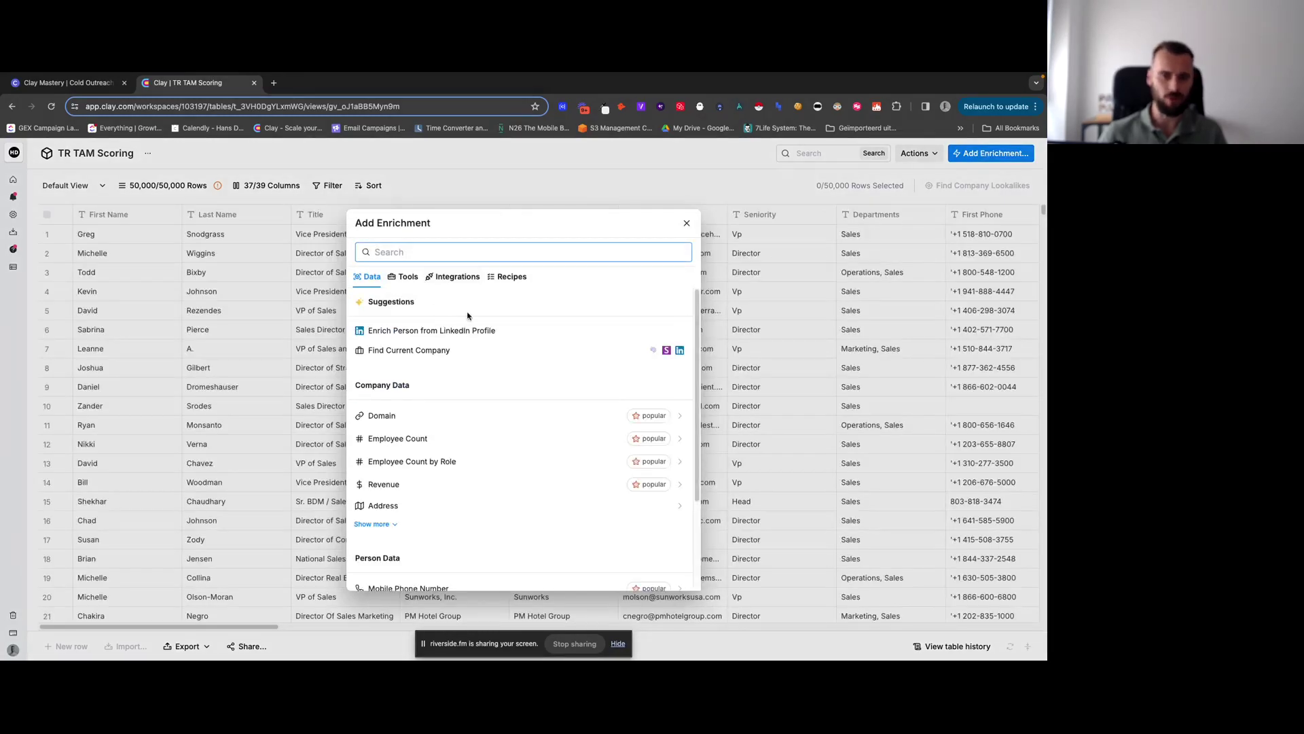
click(445, 283)
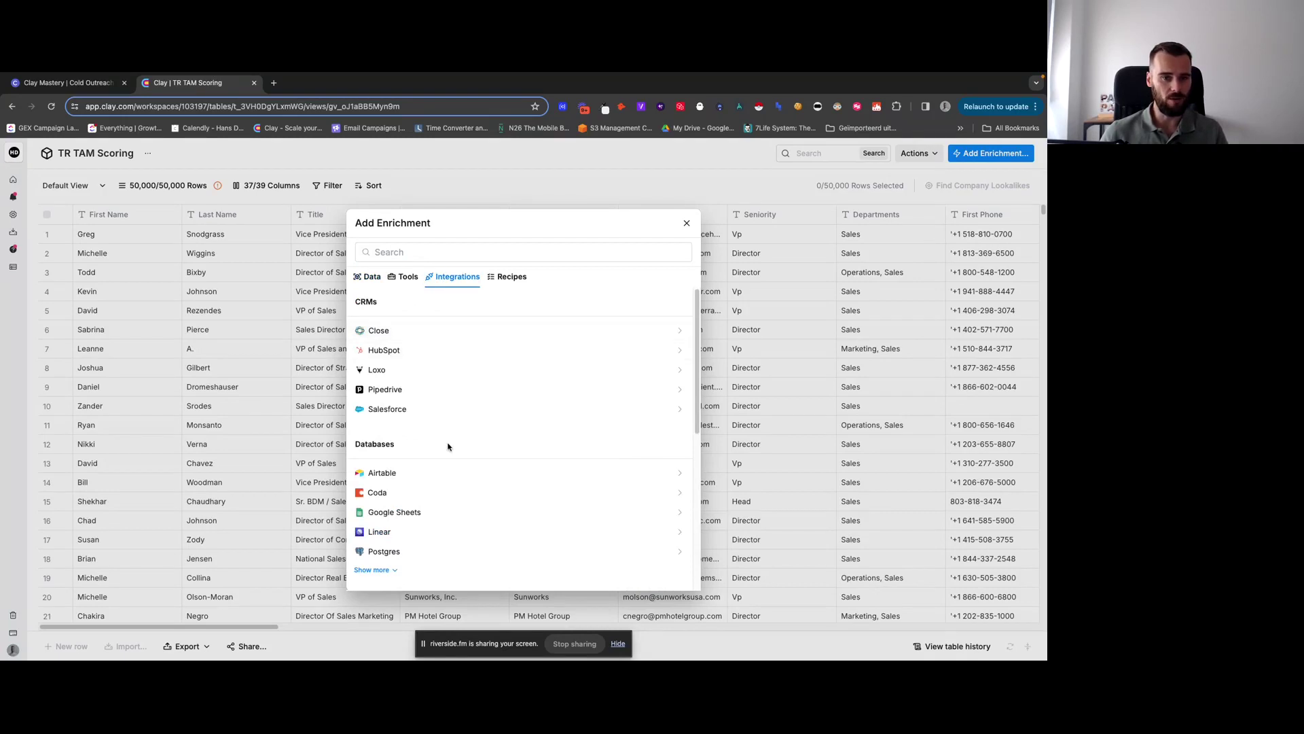
scroll(423, 472, down, 5)
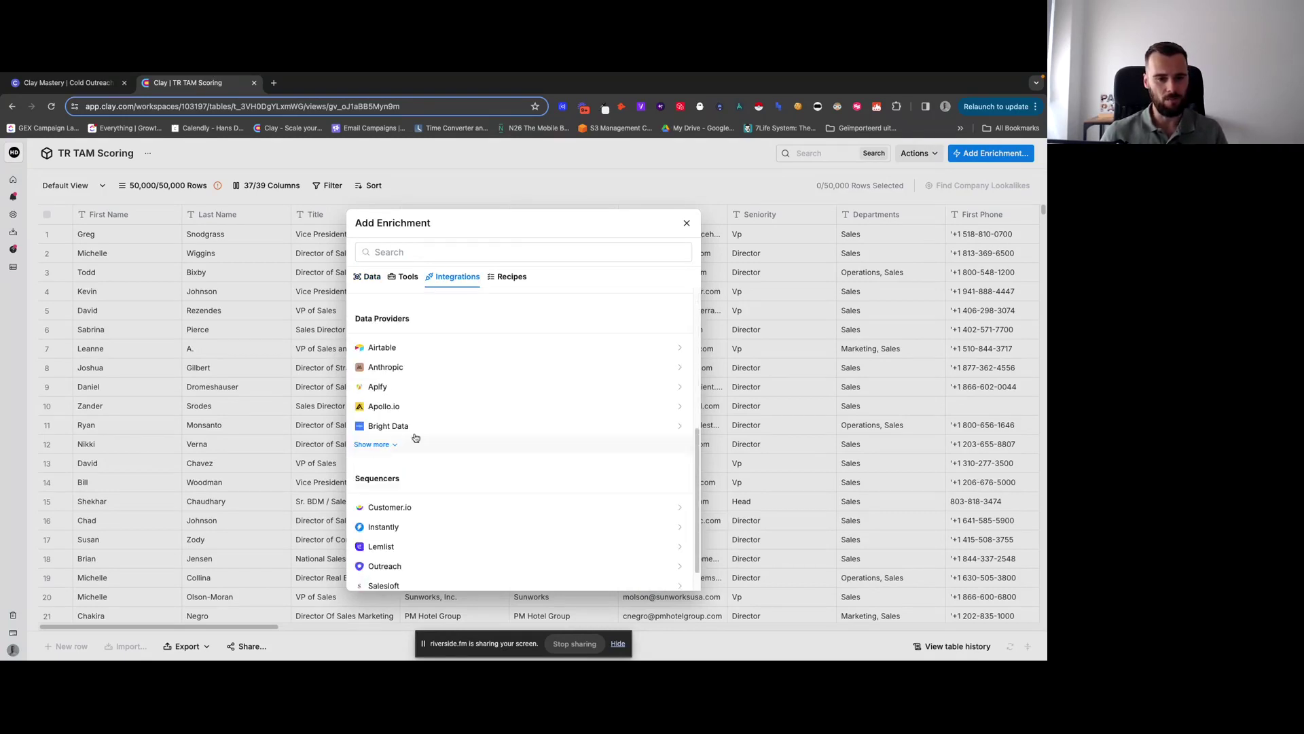
scroll(416, 479, down, 1)
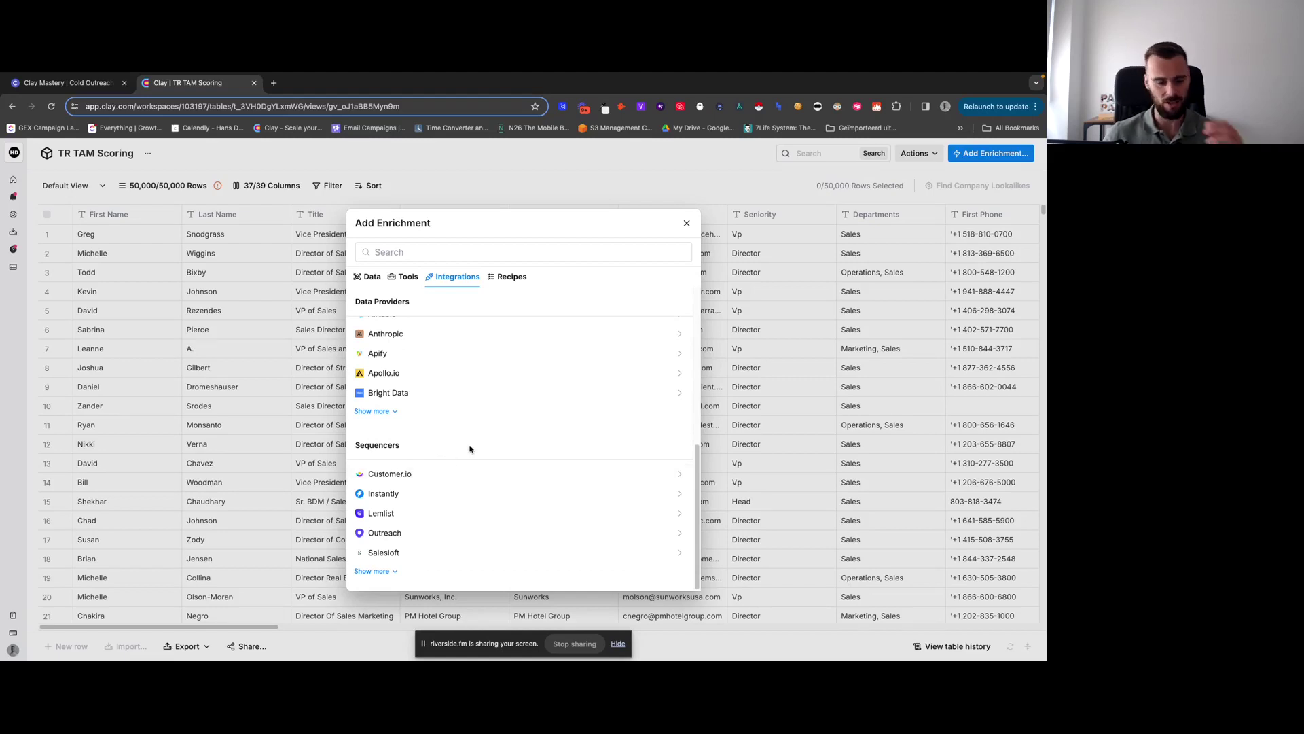
scroll(466, 447, up, 10)
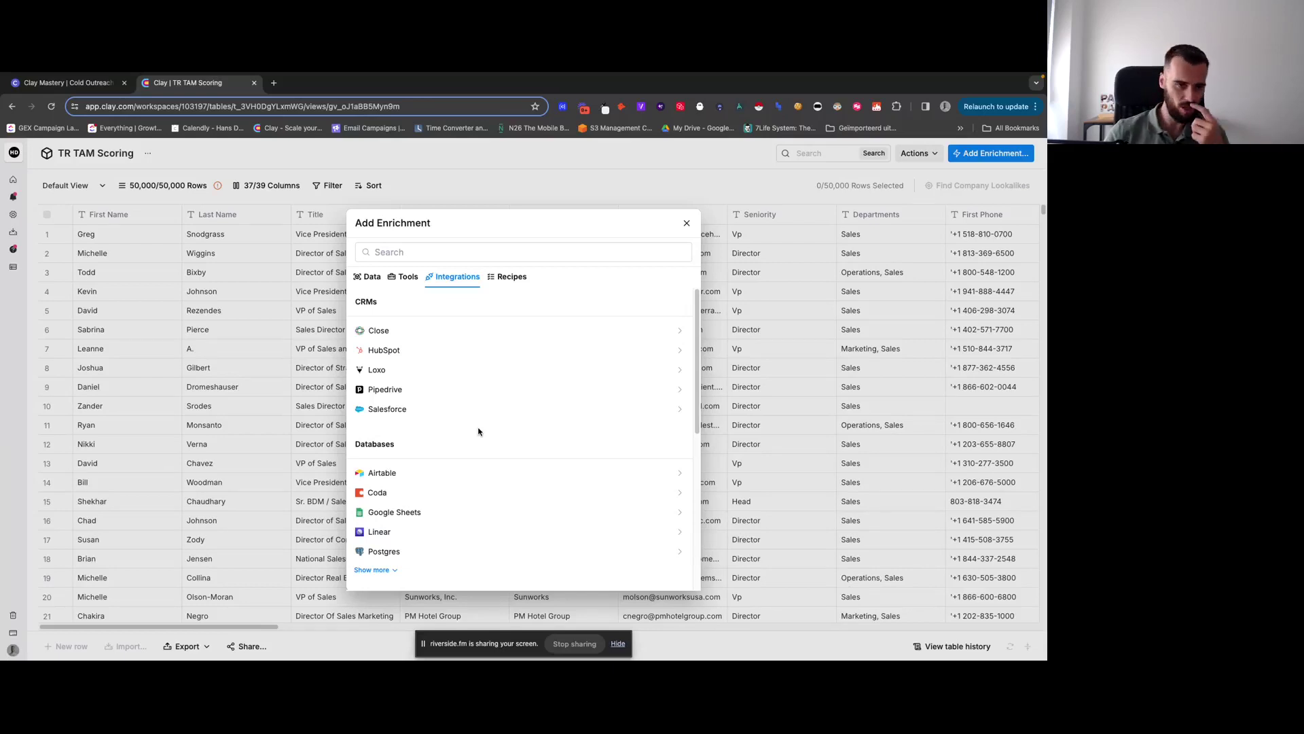
click(686, 223)
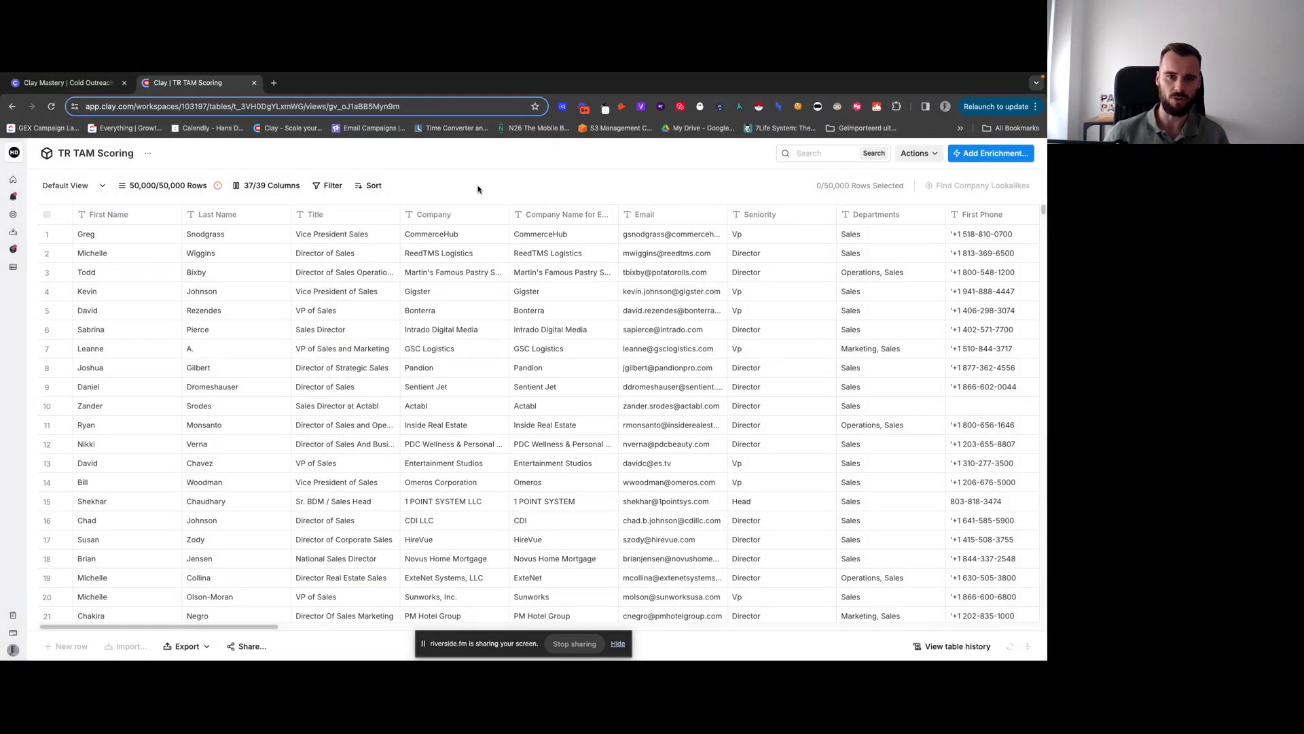